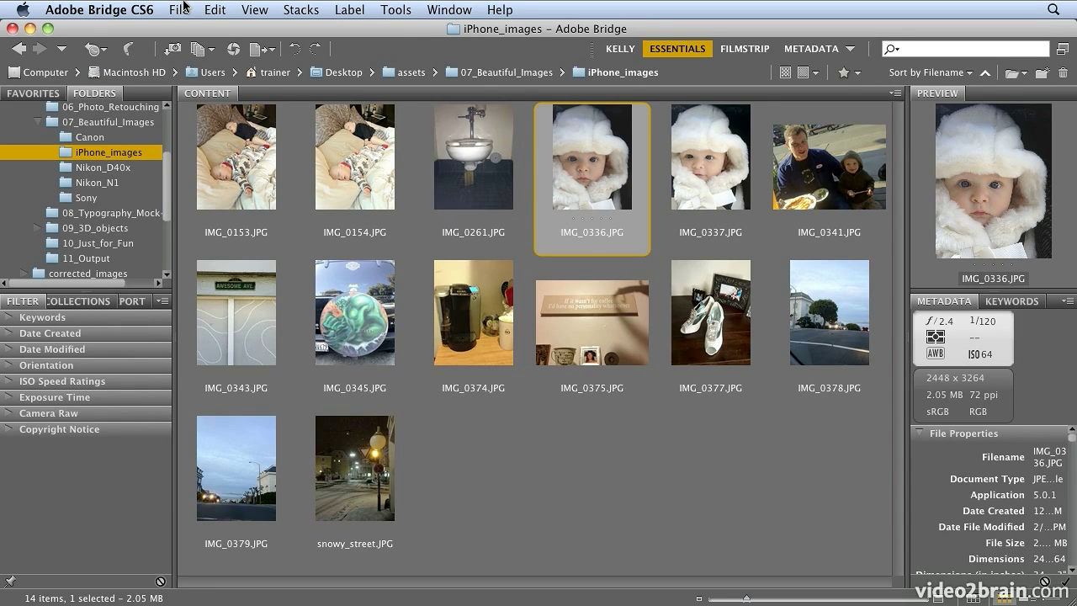
- Open IMG_0336.JPG in Camera Raw and raise the photo's Exposure to +1.00
click(183, 8)
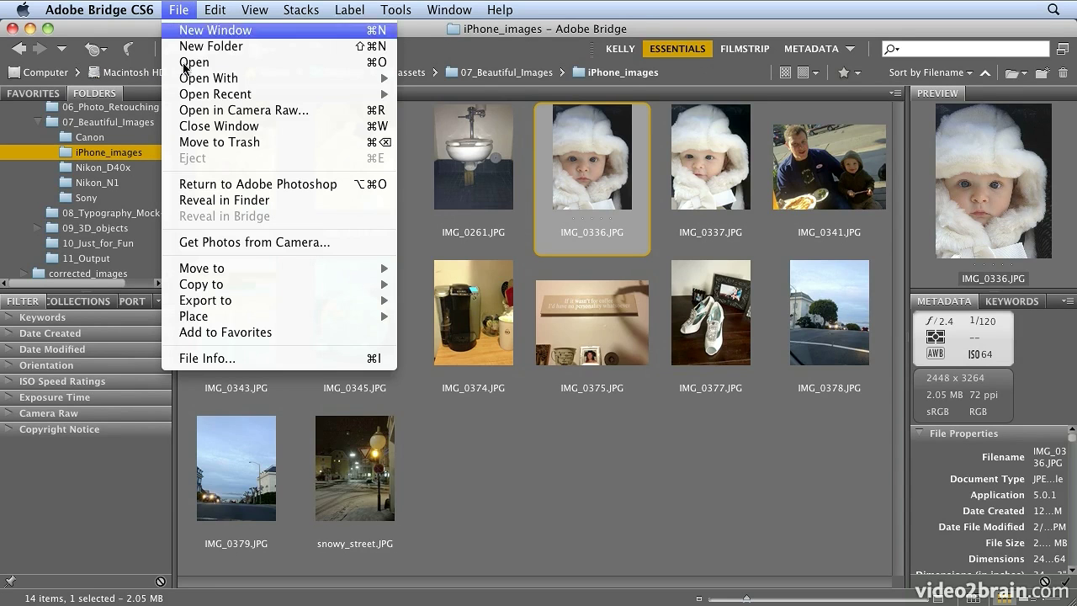
click(189, 112)
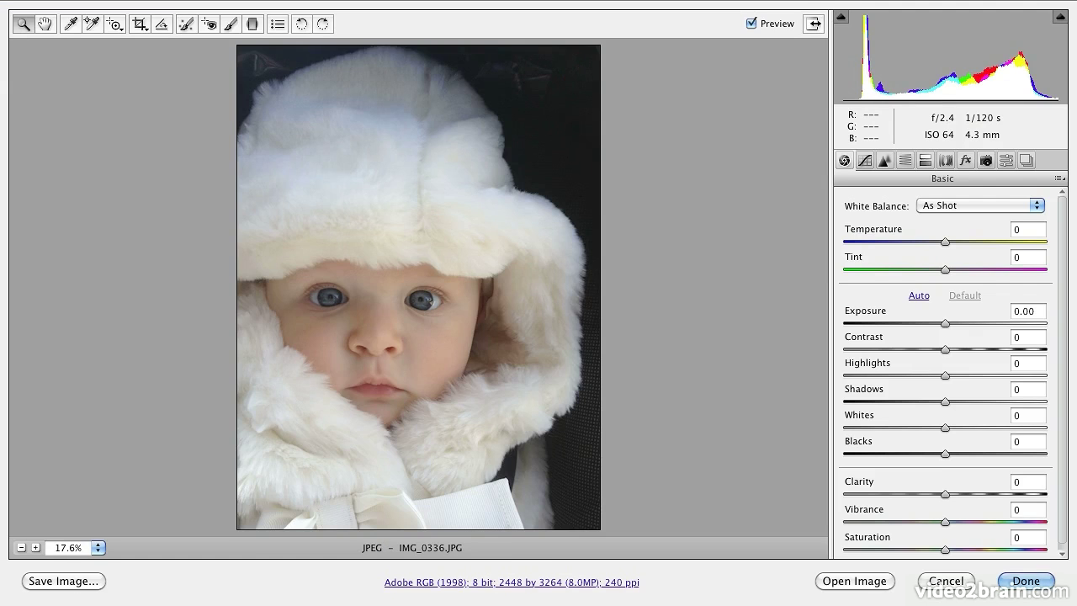
drag(944, 323, 961, 328)
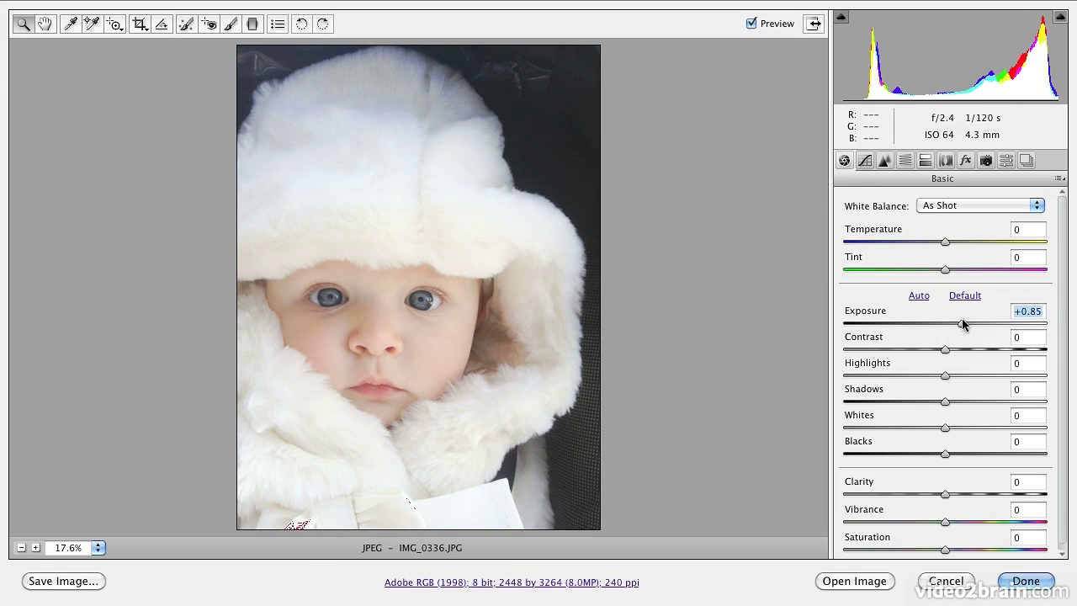
drag(963, 320, 965, 320)
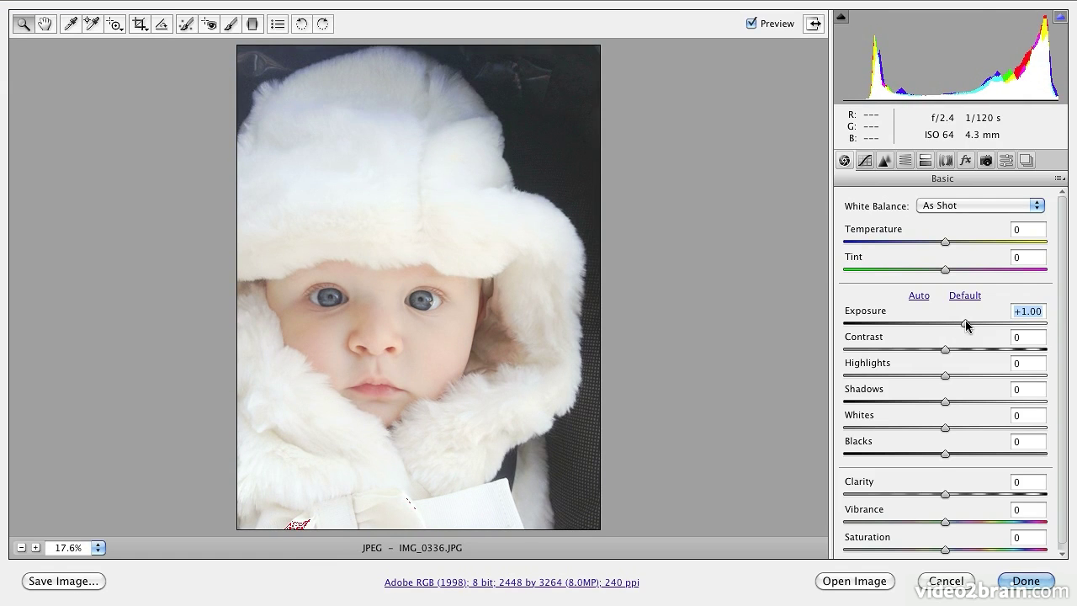
- Balance the photo's tones with Highlights at -51, Shadows at -23 and Whites at -23, checking highlight clipping
drag(945, 377, 894, 374)
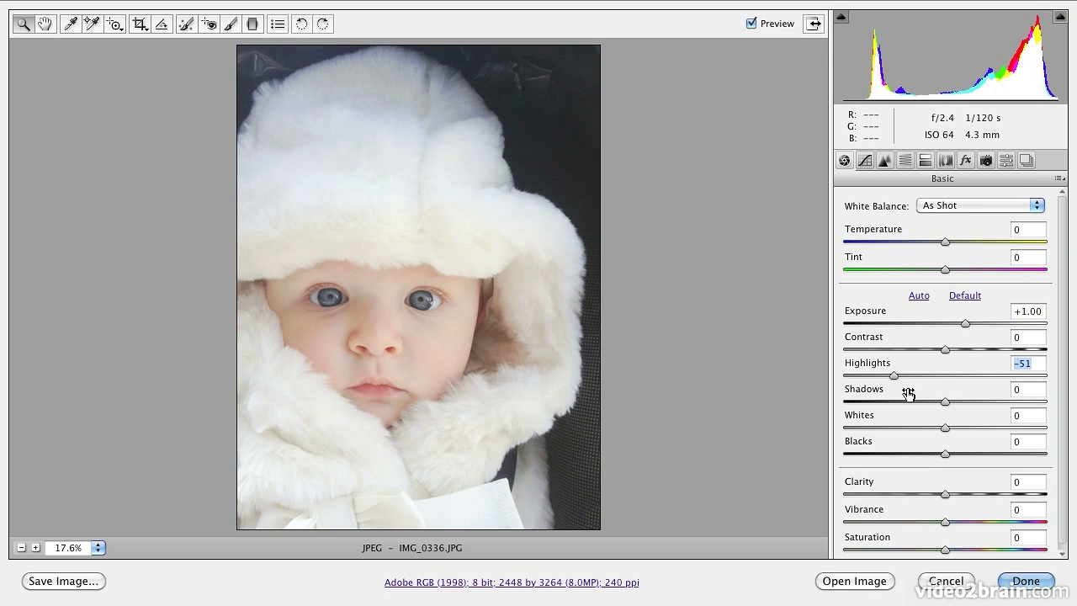
drag(943, 402, 899, 404)
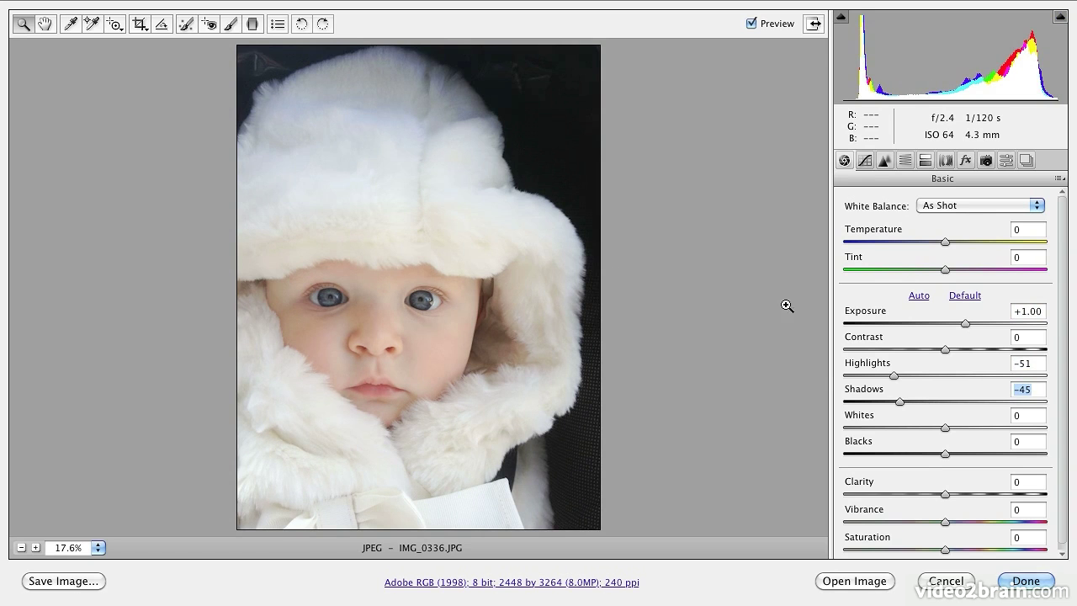
drag(900, 402, 1019, 433)
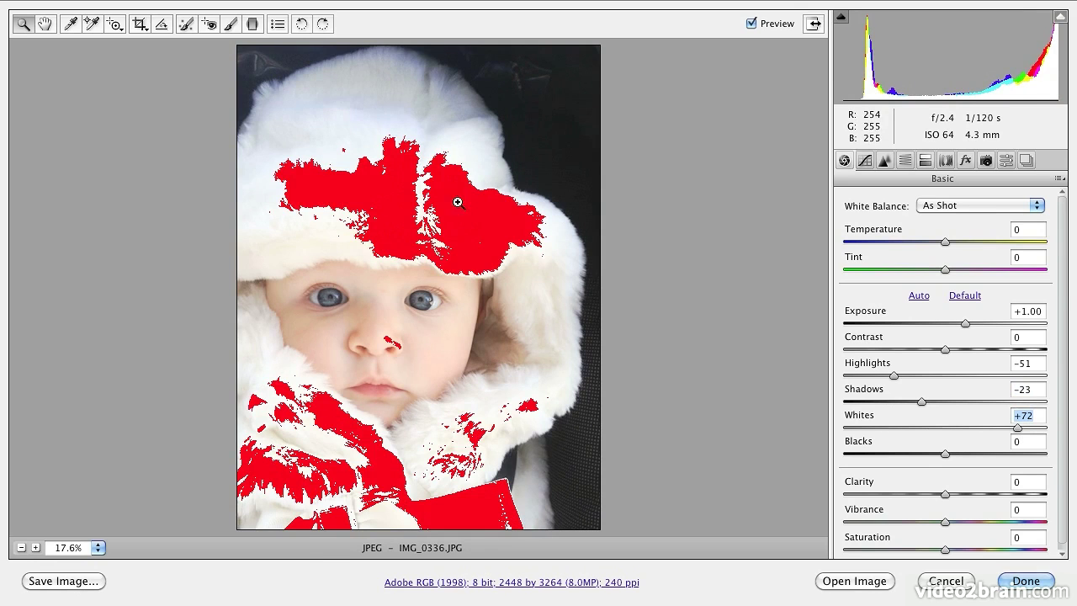
click(1062, 18)
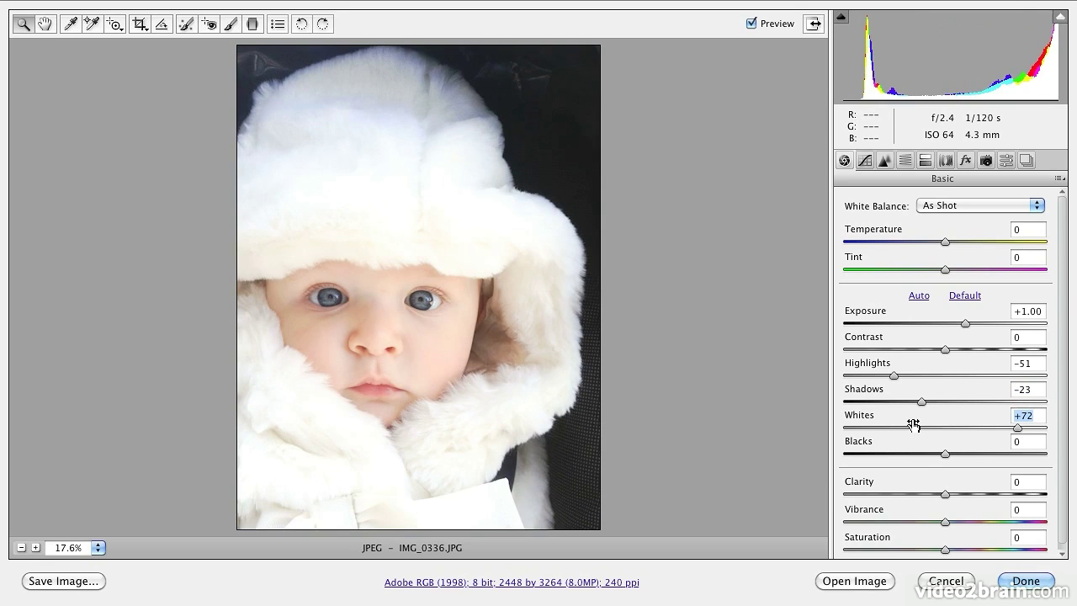
drag(1022, 431, 922, 435)
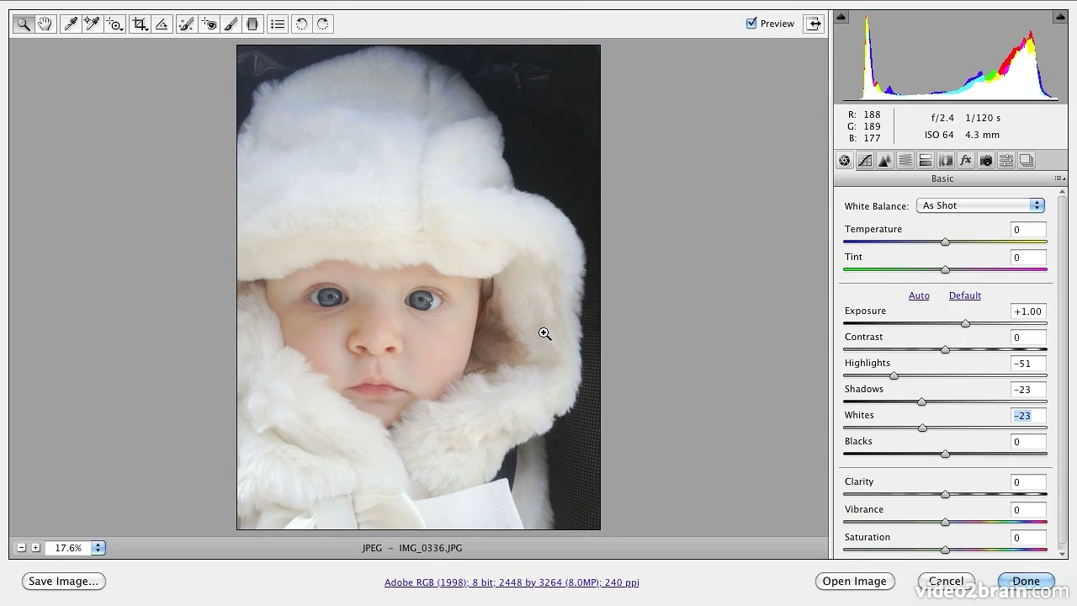
- Choose the Adjustment Brush and set its brush size to 14
click(229, 25)
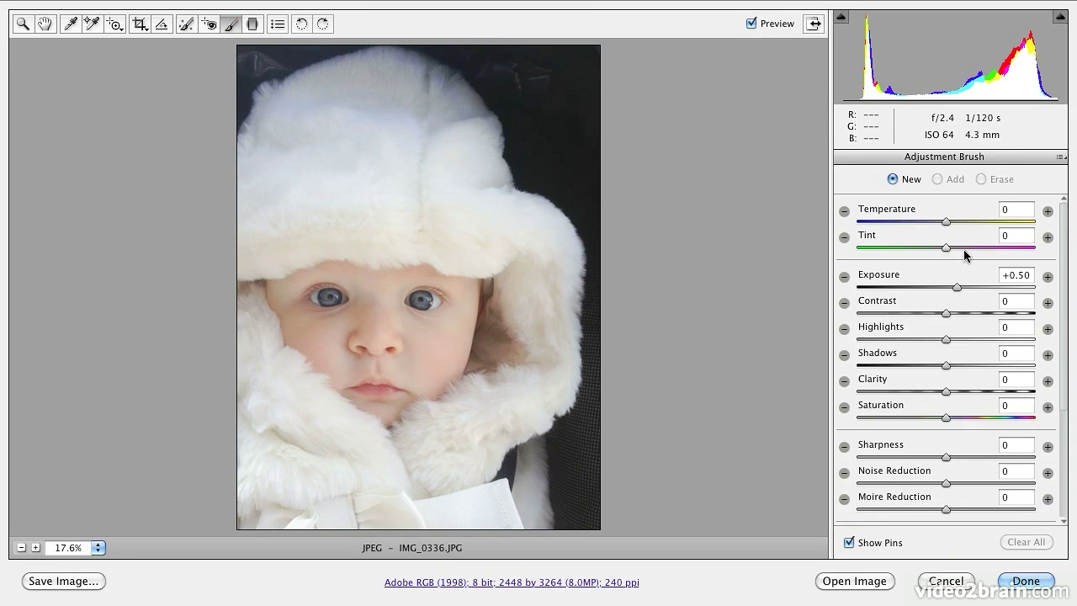
drag(1064, 264, 1064, 395)
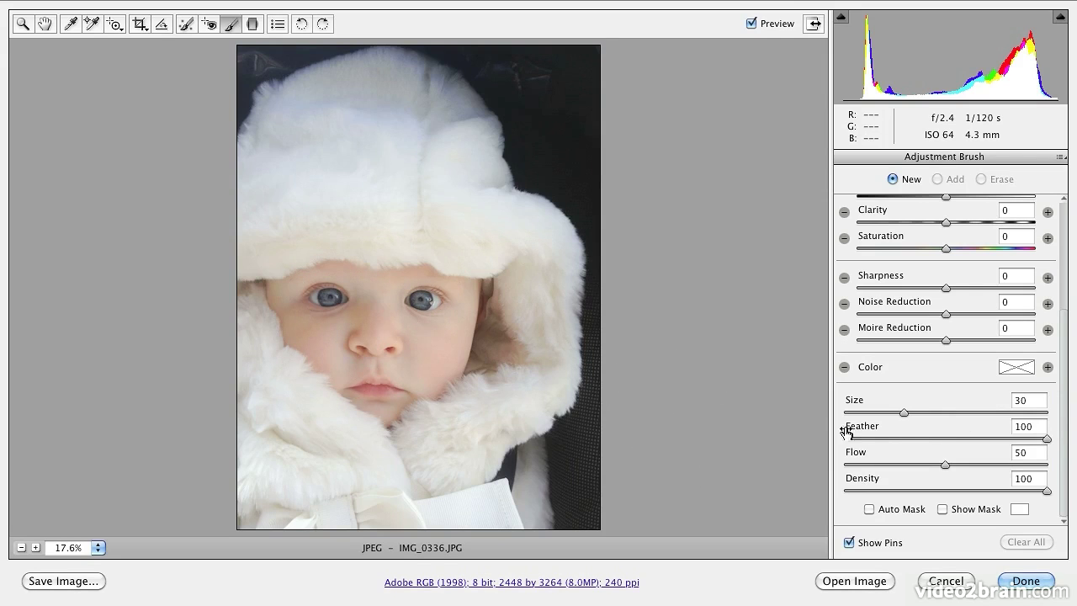
drag(903, 413, 872, 413)
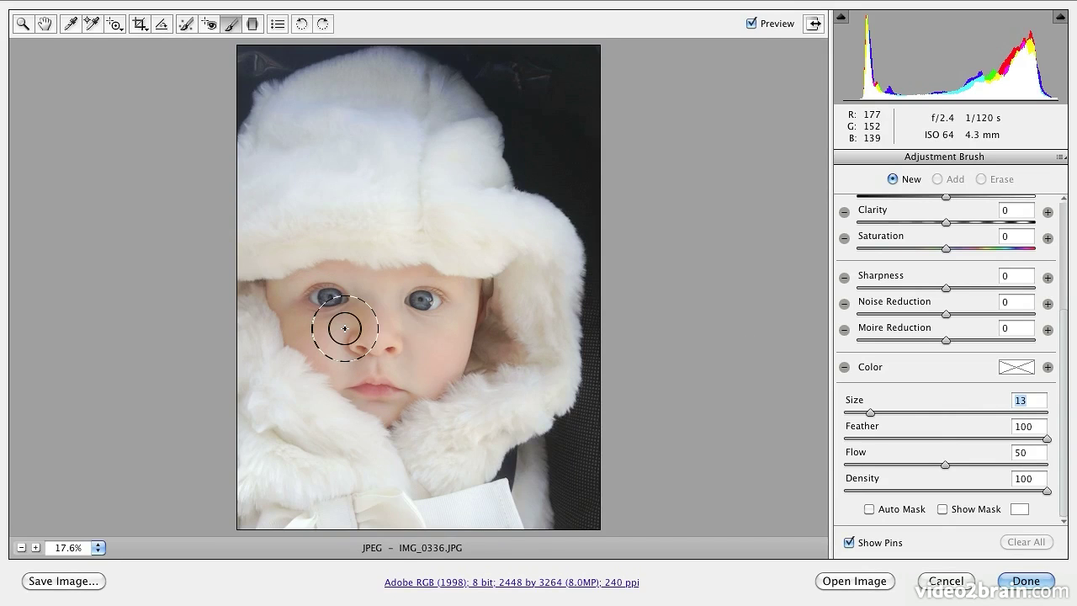
key(bracketright)
key(bracketright)
key(bracketright)
key(bracketright)
key(bracketright)
key(bracketright)
key(bracketright)
key(bracketright)
key(bracketright)
key(bracketright)
key(bracketright)
key(bracketright)
key(bracketright)
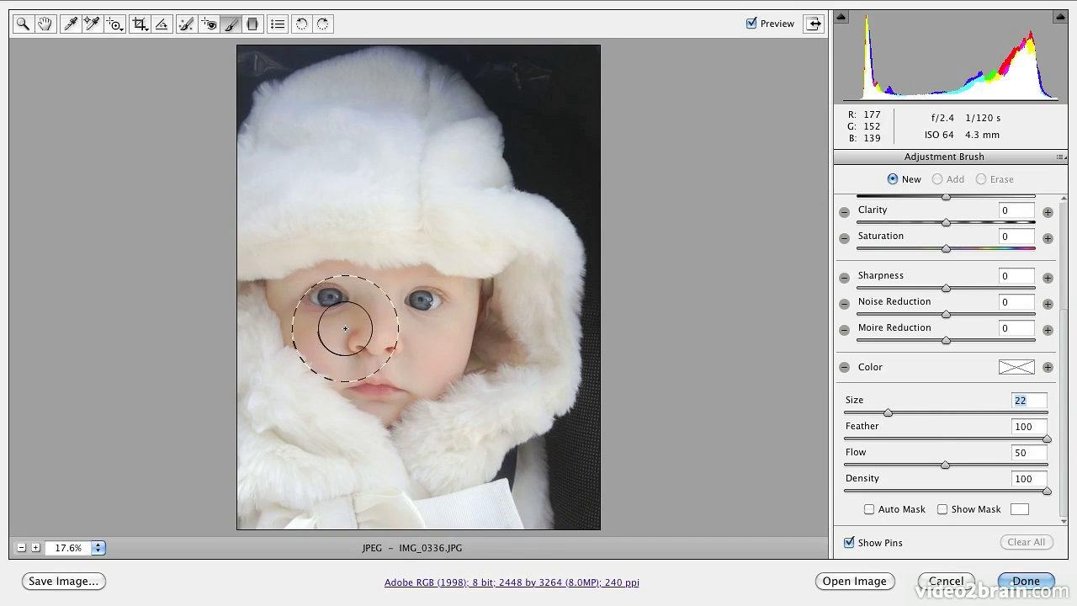
key(bracketright)
key(bracketright)
key(bracketleft)
key(bracketleft)
key(bracketleft)
key(bracketleft)
key(bracketleft)
key(bracketleft)
key(bracketleft)
key(bracketleft)
key(bracketleft)
key(bracketleft)
key(bracketleft)
key(bracketleft)
key(bracketleft)
key(bracketleft)
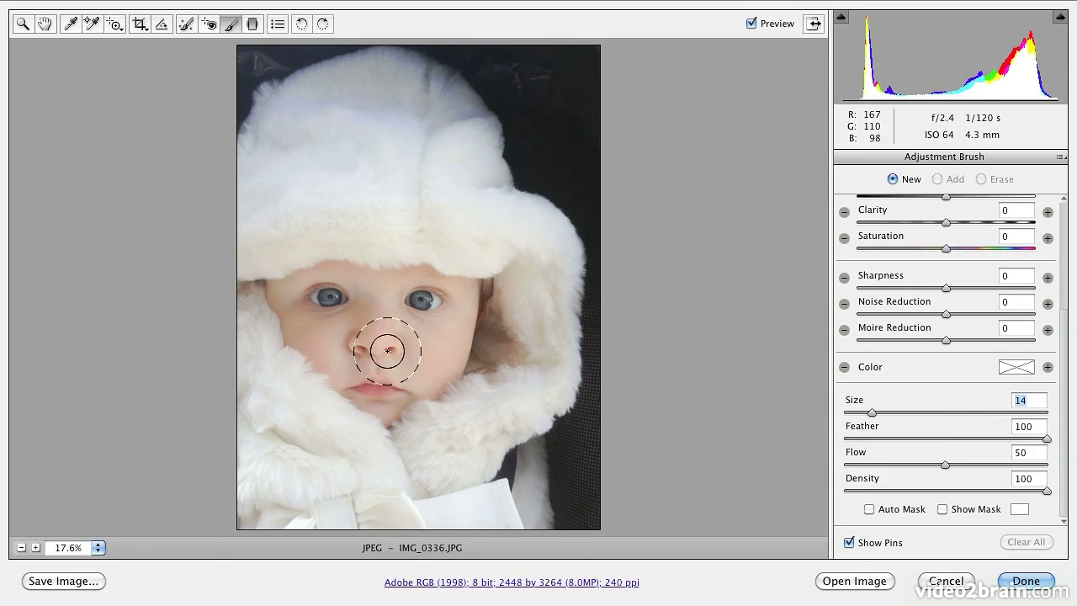
- Brush an adjustment over the baby's face and raise its Exposure to +2.15 to expose the painted area
mouse_move(380, 348)
mouse_down()
mouse_move(365, 356)
mouse_move(324, 343)
mouse_move(296, 300)
mouse_move(432, 296)
mouse_move(439, 325)
mouse_move(375, 378)
mouse_move(303, 314)
mouse_move(420, 367)
mouse_move(457, 308)
mouse_move(294, 301)
mouse_up()
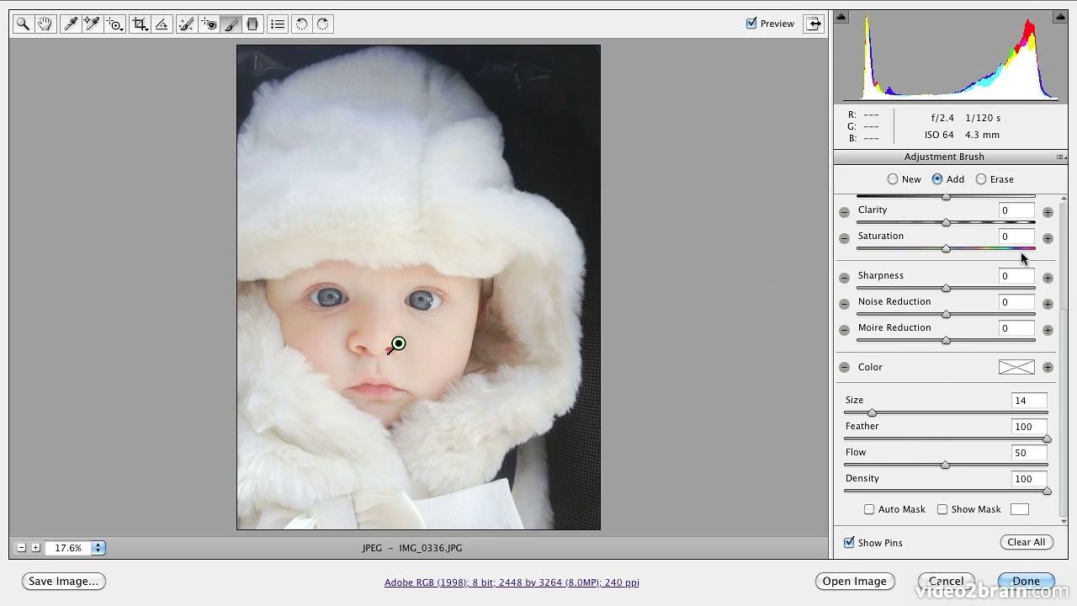
scroll(1061, 235, up, 5)
mouse_move(958, 290)
mouse_down()
mouse_move(914, 294)
mouse_move(993, 290)
mouse_up()
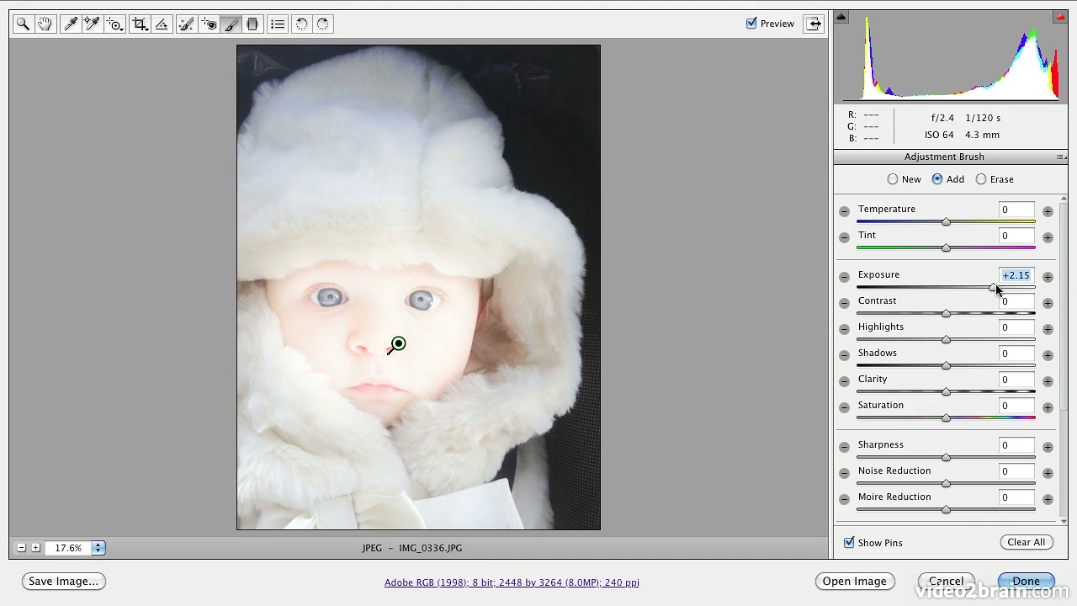
- Erase the brushed adjustment from the fur hood around the face, using an eraser Feather of 100
click(981, 179)
drag(499, 245, 361, 241)
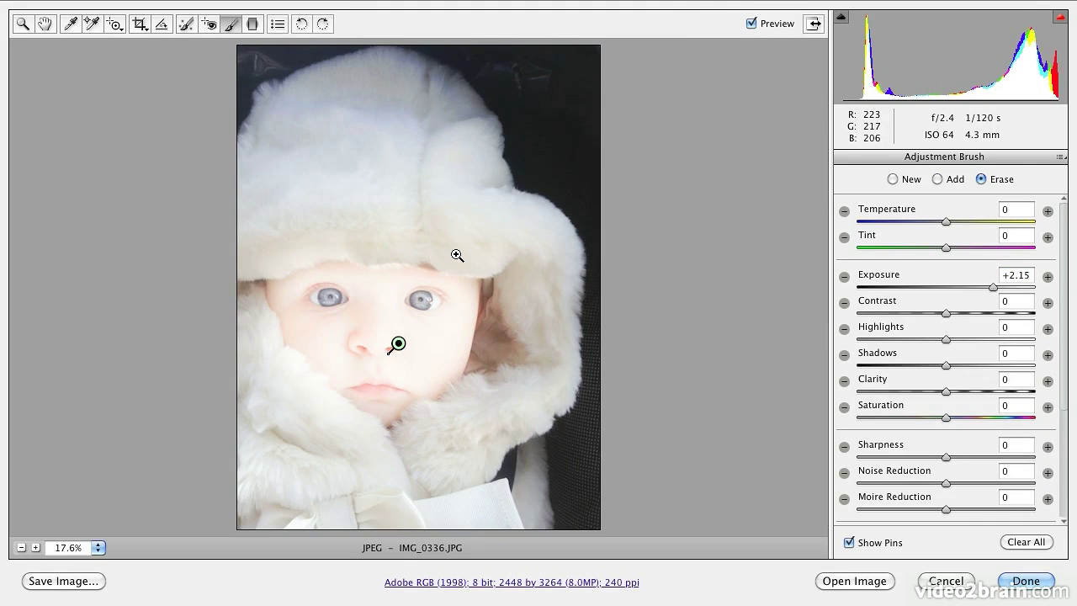
scroll(1065, 496, down, 5)
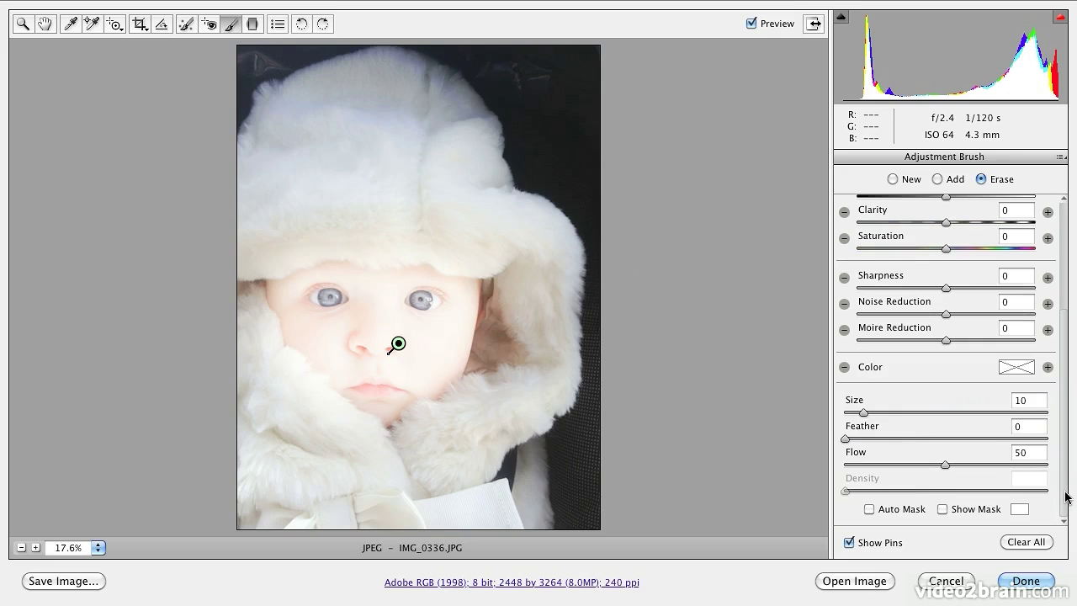
drag(846, 440, 1048, 443)
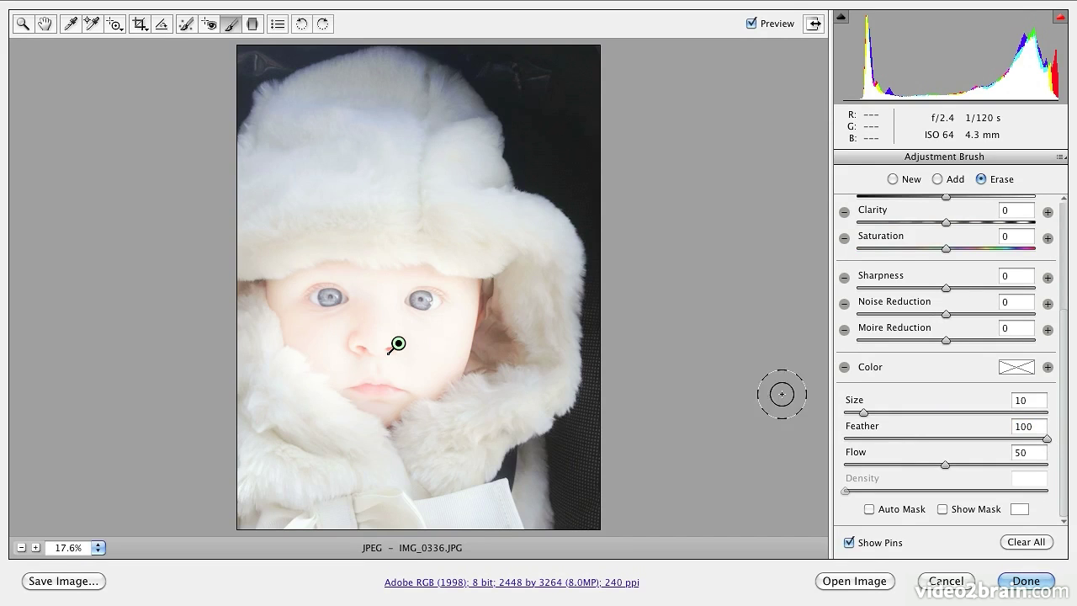
drag(480, 248, 292, 240)
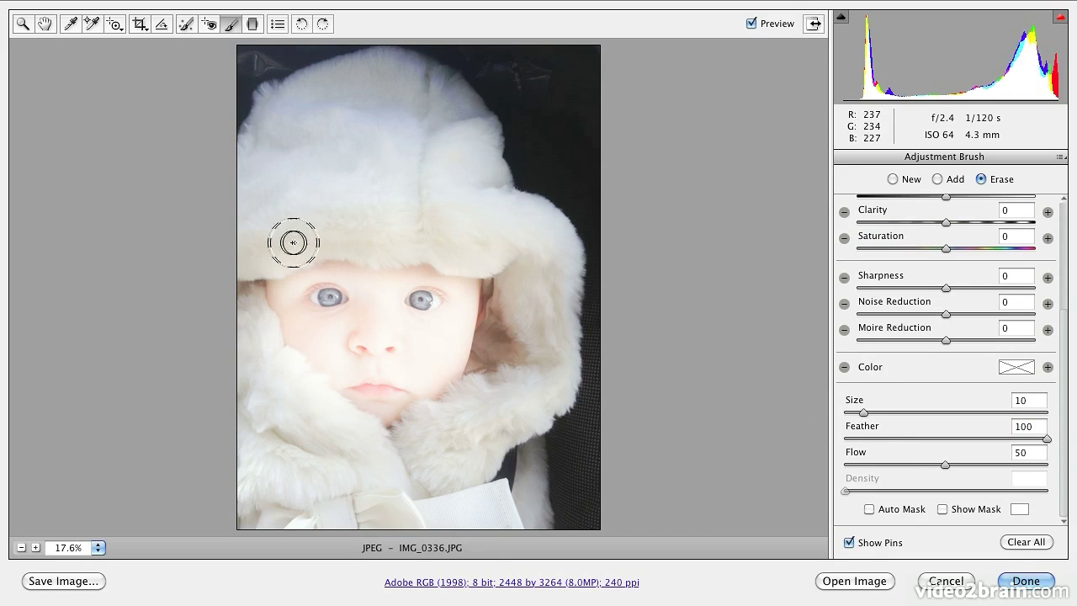
mouse_move(250, 336)
mouse_down()
mouse_move(267, 365)
mouse_move(350, 428)
mouse_move(403, 443)
mouse_move(479, 396)
mouse_move(500, 337)
mouse_move(502, 245)
mouse_move(356, 228)
mouse_move(272, 241)
mouse_up()
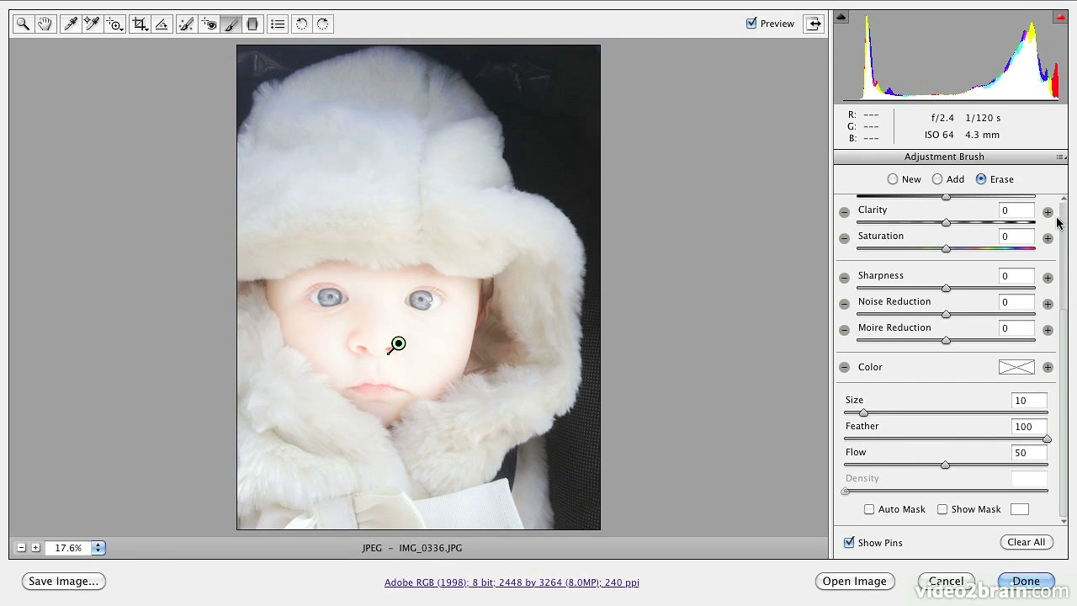
- Set the face adjustment to Exposure +0.55, Highlights +10, Shadows +18 and Clarity +28, and return the brush to Add mode
scroll(1064, 222, up, 5)
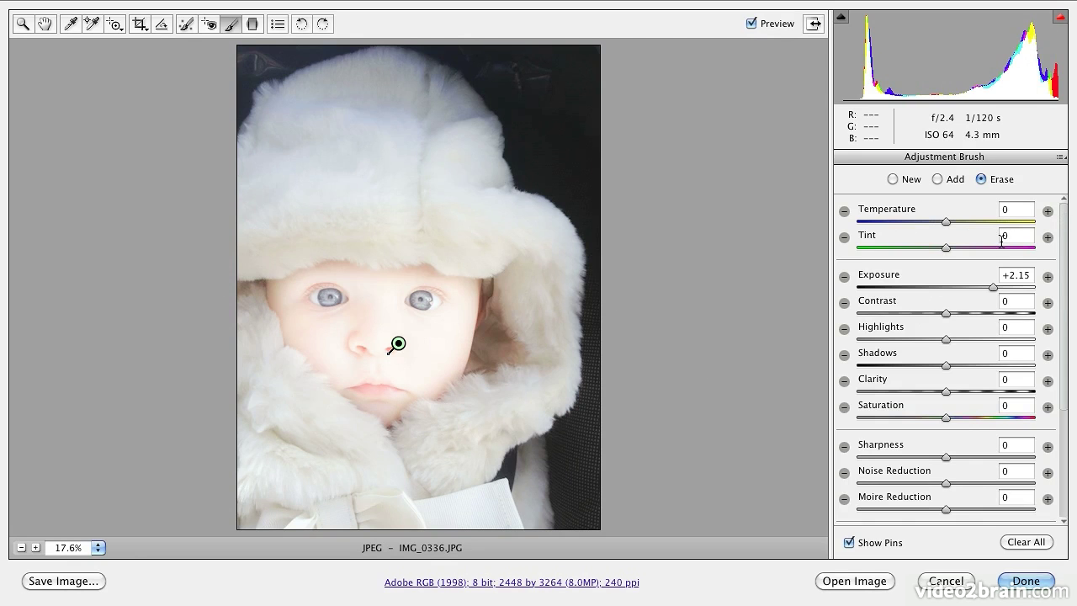
drag(991, 288, 953, 291)
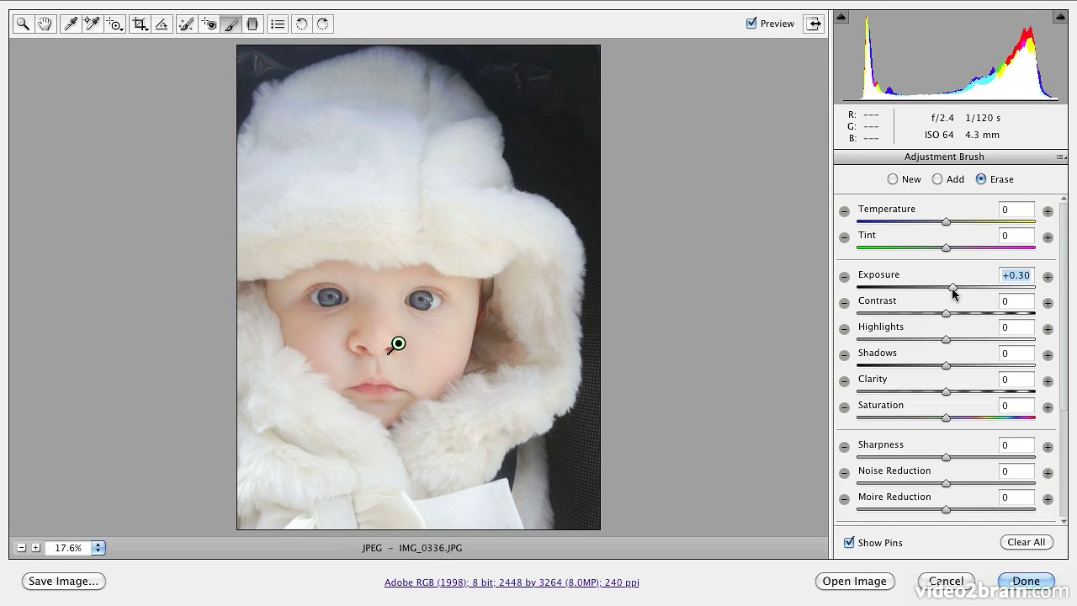
drag(945, 340, 880, 396)
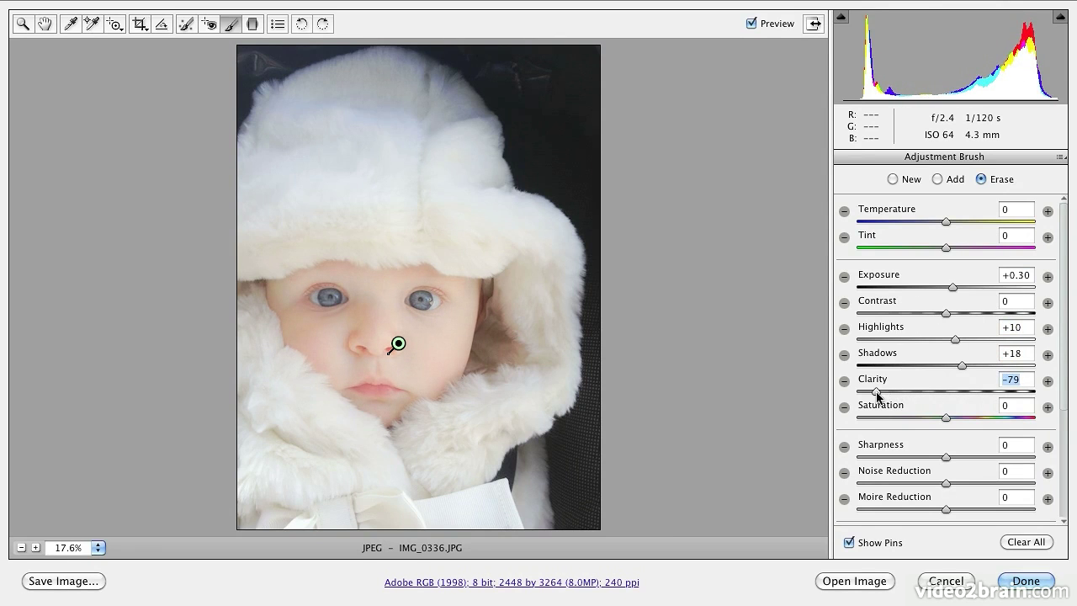
drag(955, 390, 971, 390)
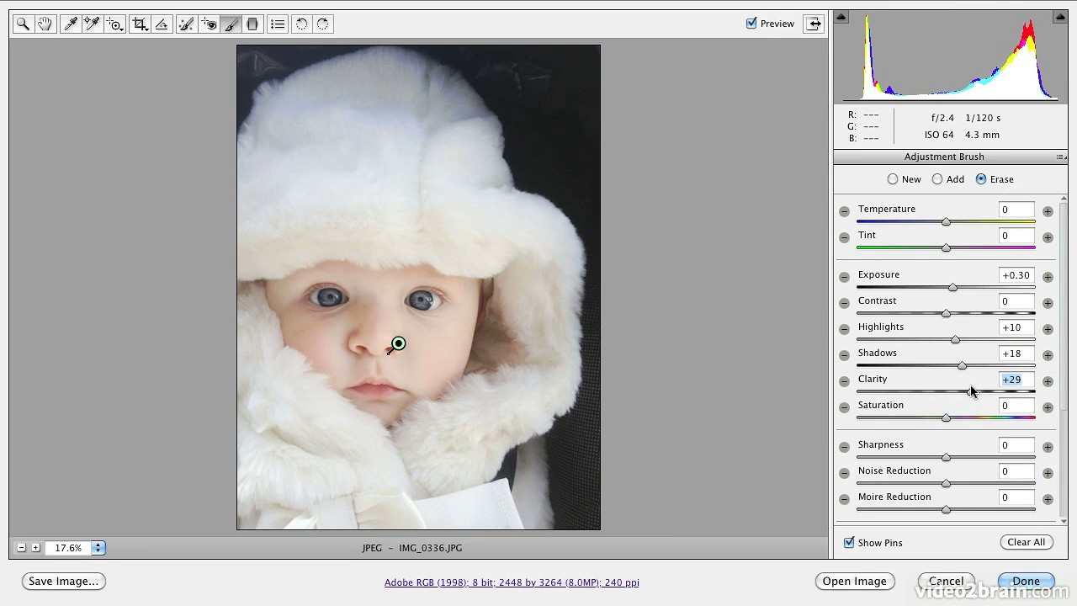
click(954, 286)
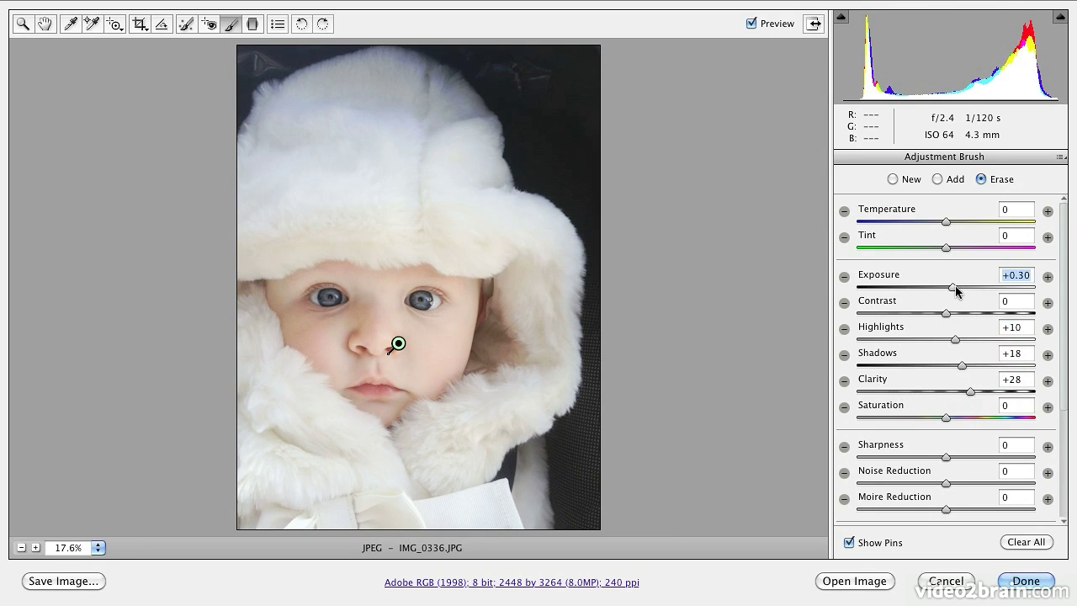
drag(957, 290, 963, 291)
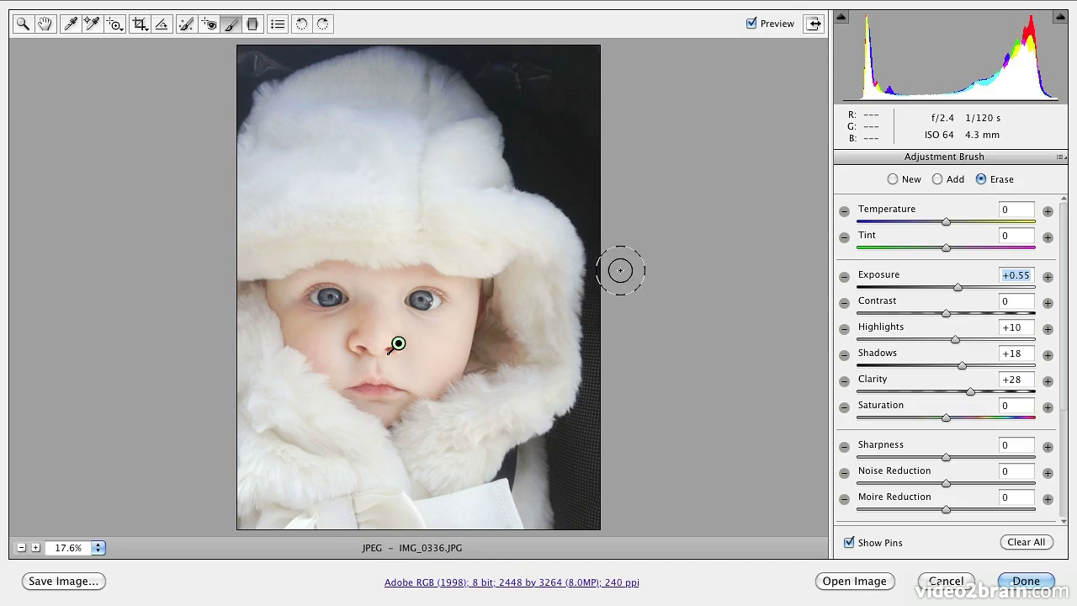
click(938, 179)
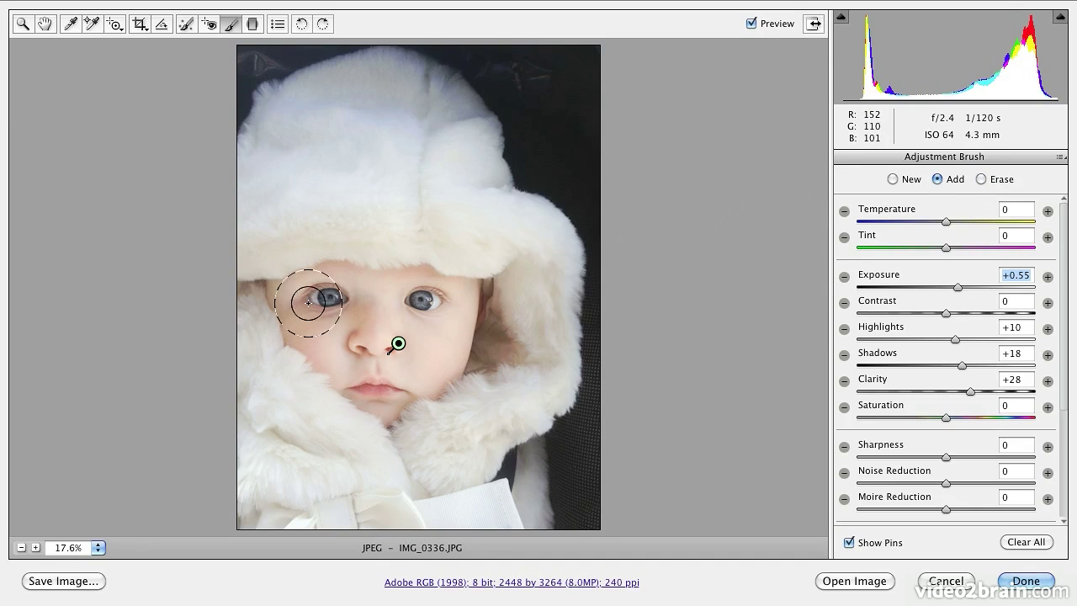
drag(399, 343, 408, 339)
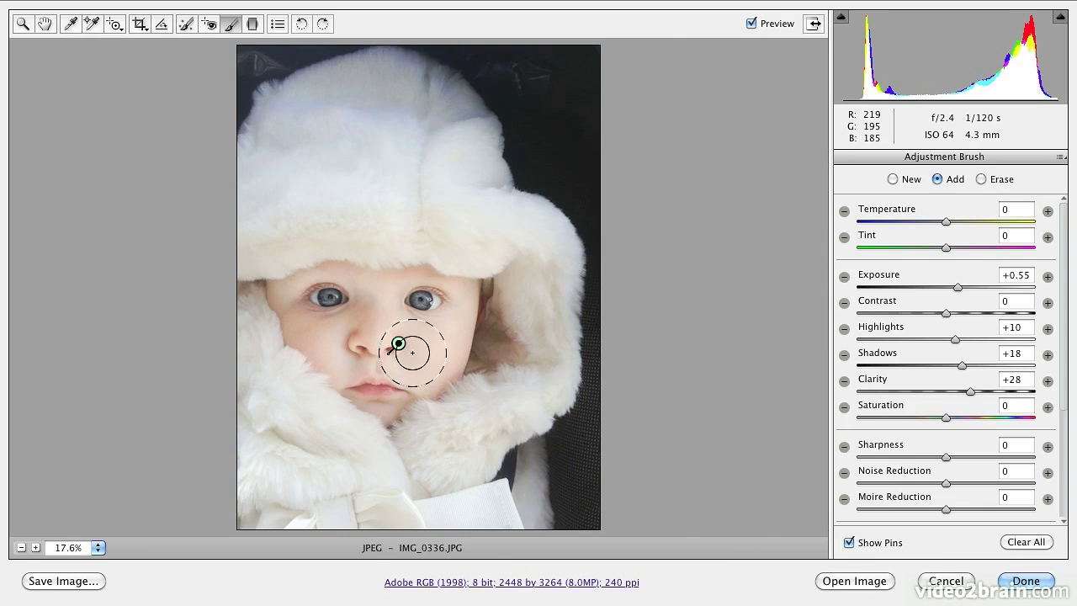
- Start a new brush adjustment at size 7 and paint it over the irises of both eyes
key(super+equal)
key(super+equal)
key(super+equal)
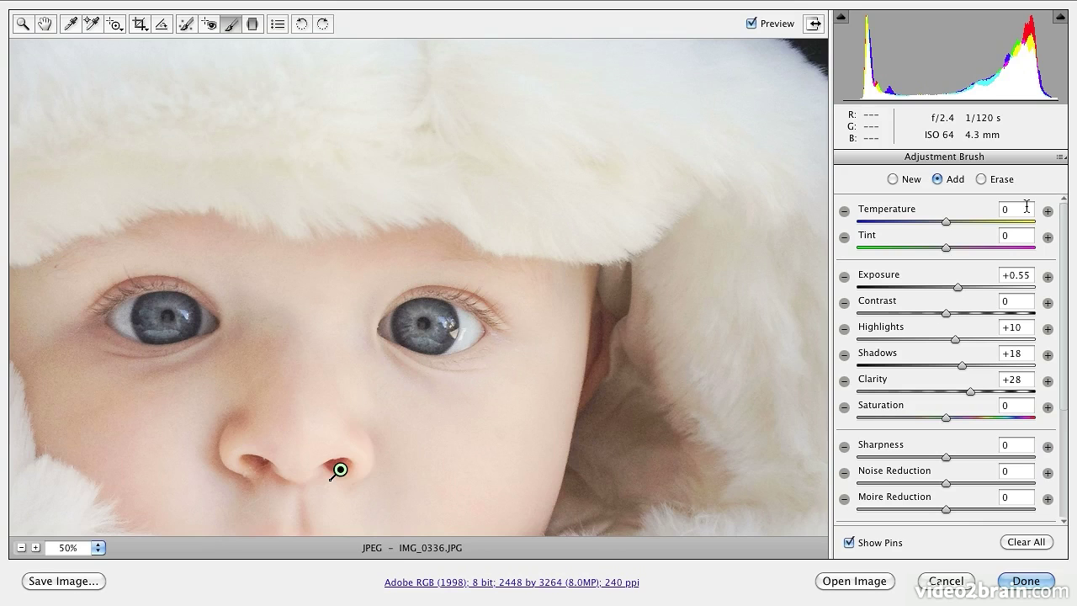
click(893, 179)
scroll(1058, 488, down, 5)
click(869, 413)
drag(869, 412, 856, 412)
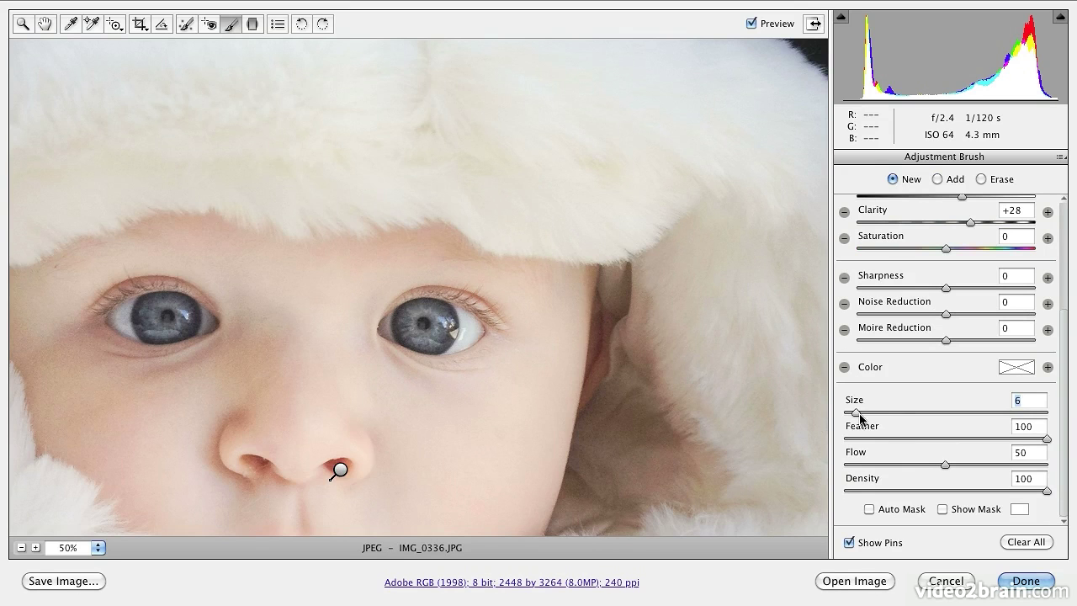
drag(858, 413, 844, 408)
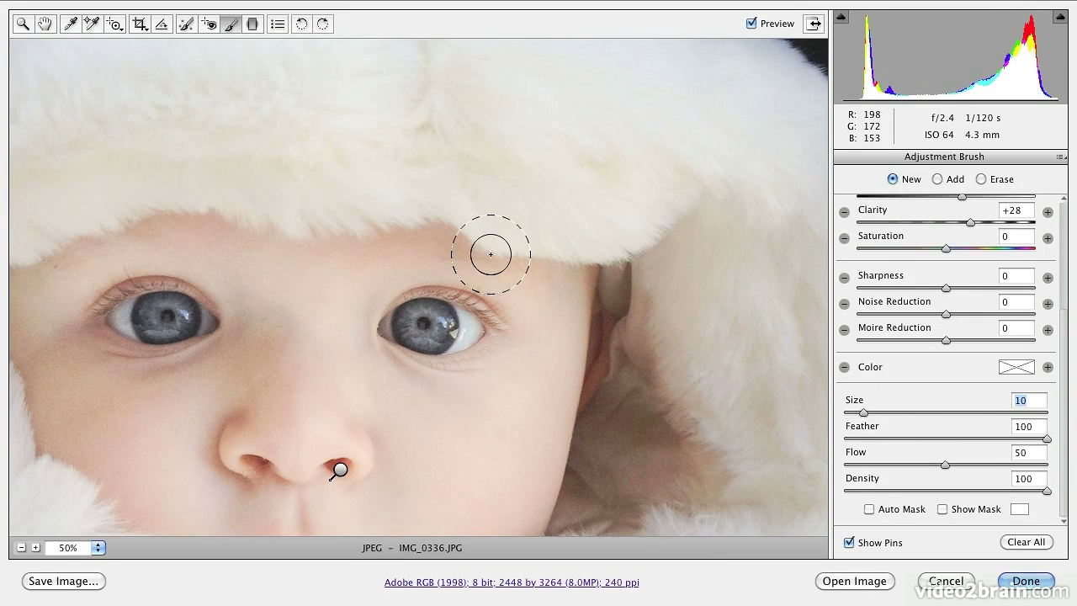
key(bracketleft)
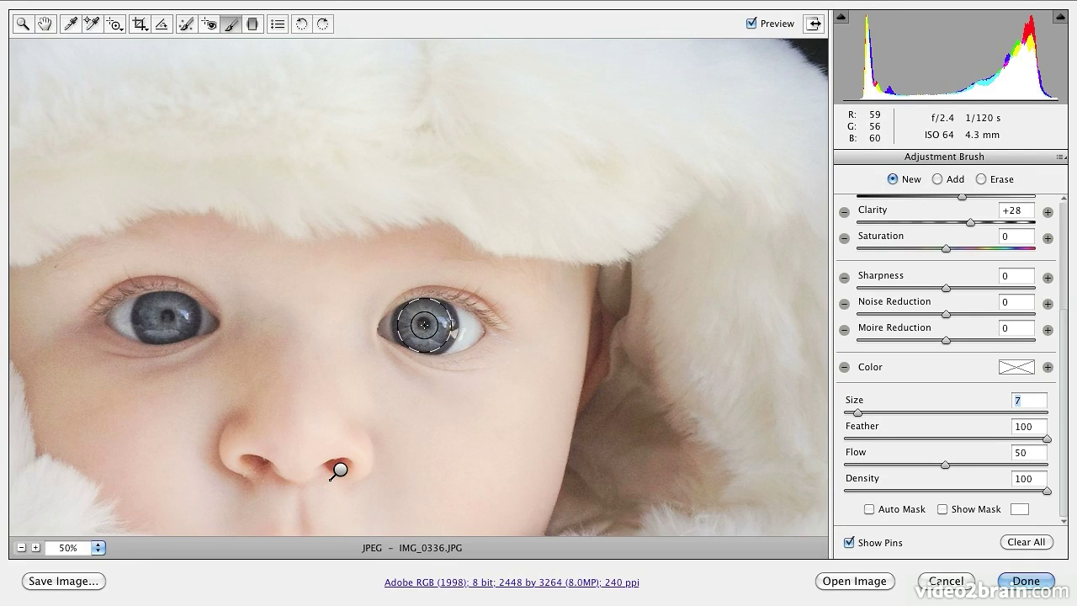
mouse_move(424, 323)
mouse_down()
mouse_move(437, 324)
mouse_move(417, 322)
mouse_move(429, 326)
mouse_move(433, 314)
mouse_up()
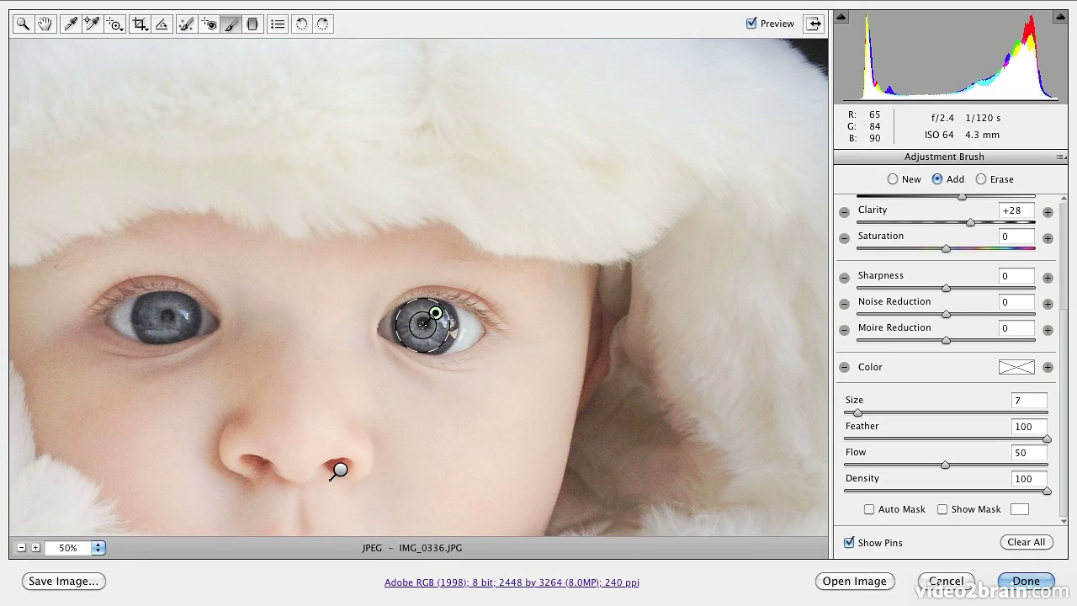
drag(153, 312, 164, 312)
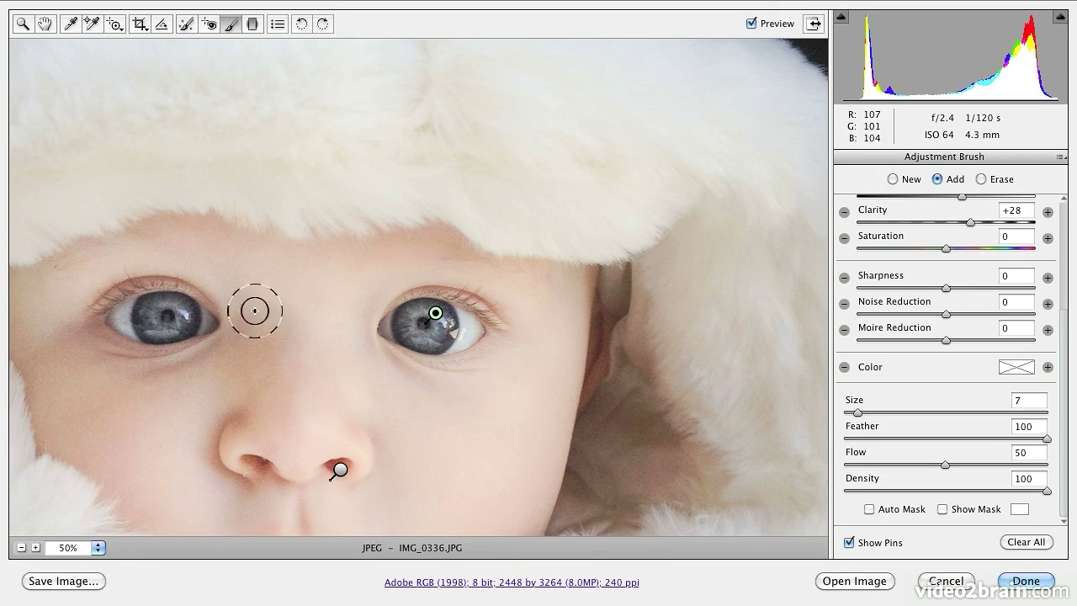
- Set the eye adjustment to Exposure +1.50, Clarity +44 and Contrast +41
click(1065, 232)
drag(956, 287, 976, 291)
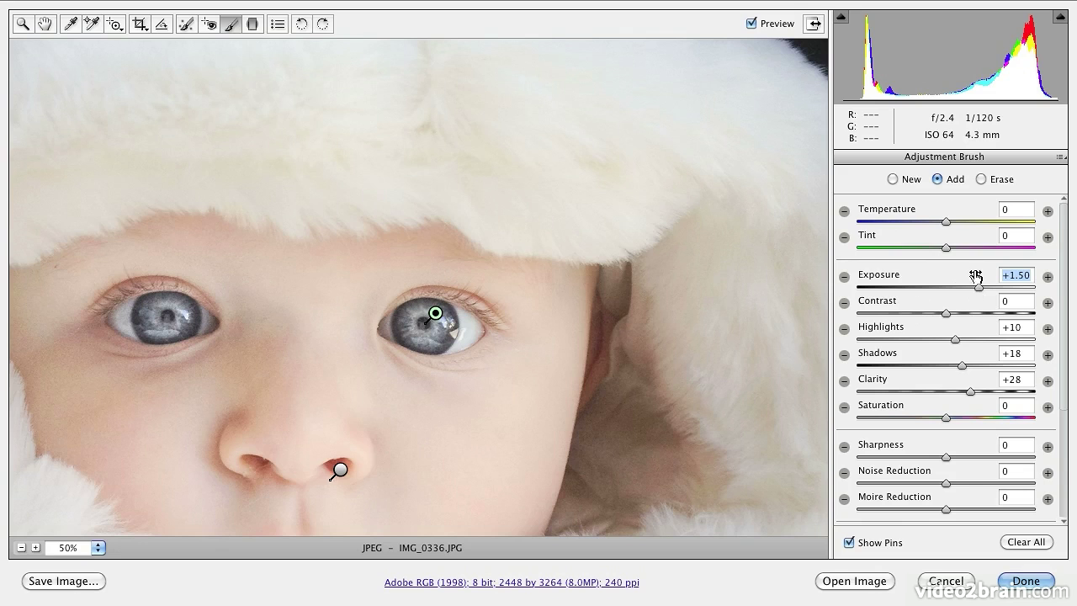
drag(968, 392, 984, 392)
drag(949, 318, 985, 322)
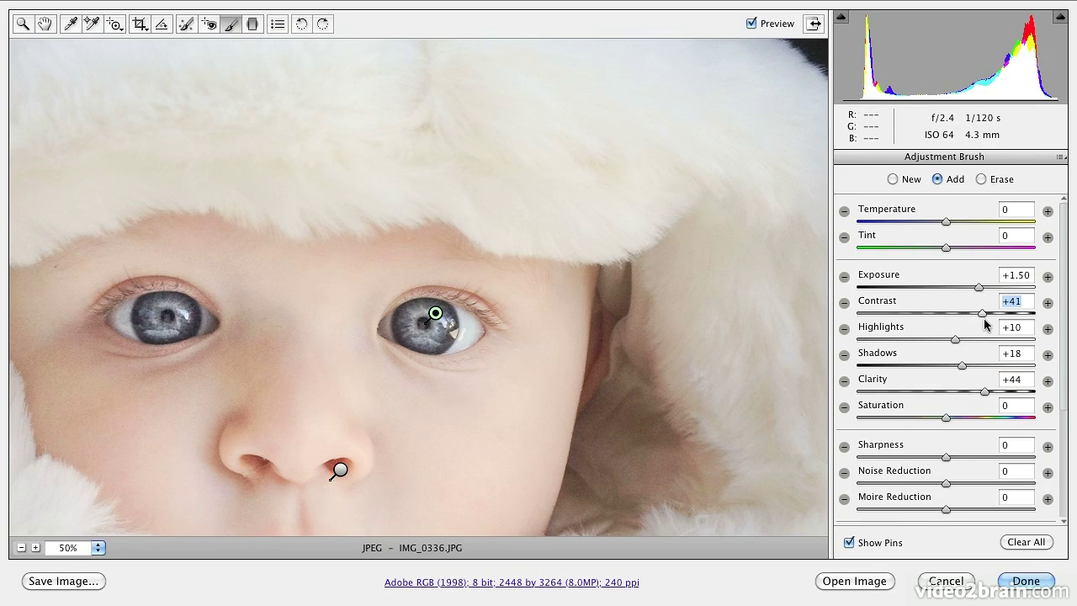
- Compare the portrait with and without the brush adjustments, both close up on the eyes and at wider zoom levels
click(752, 24)
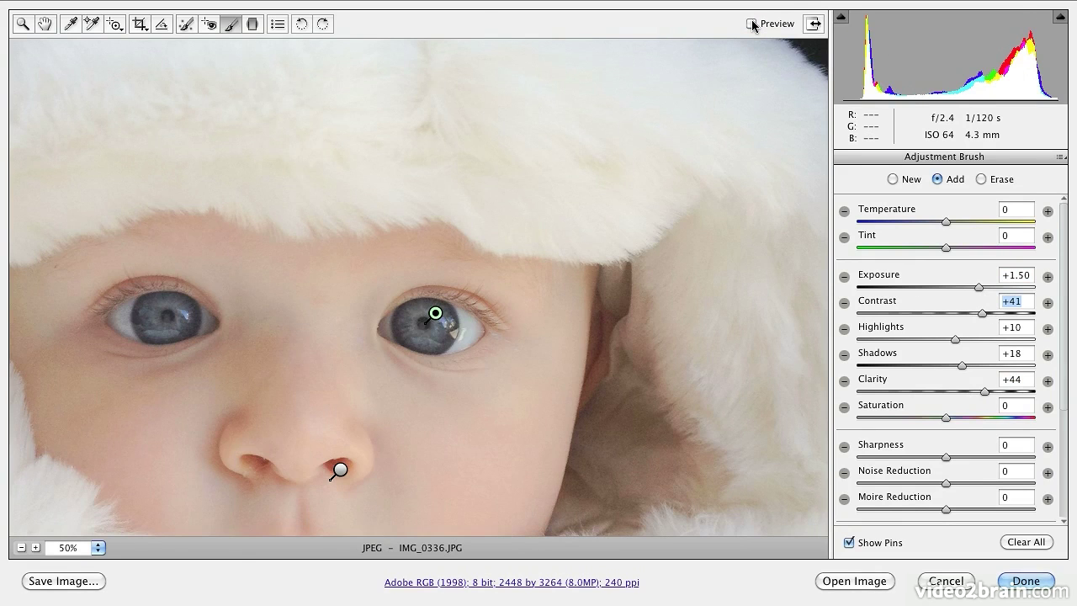
click(751, 23)
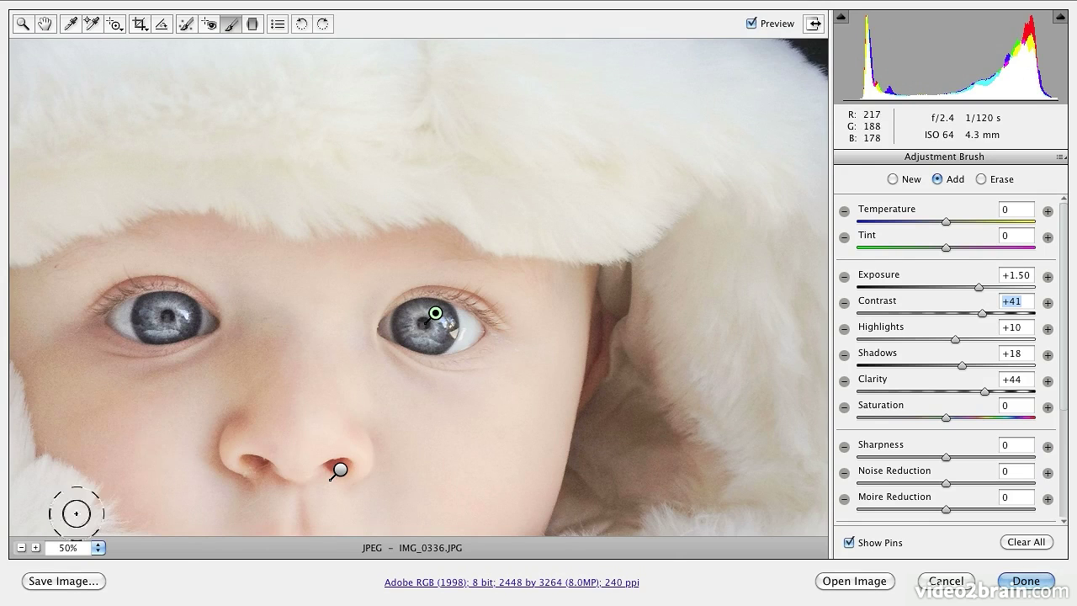
click(21, 548)
click(21, 548)
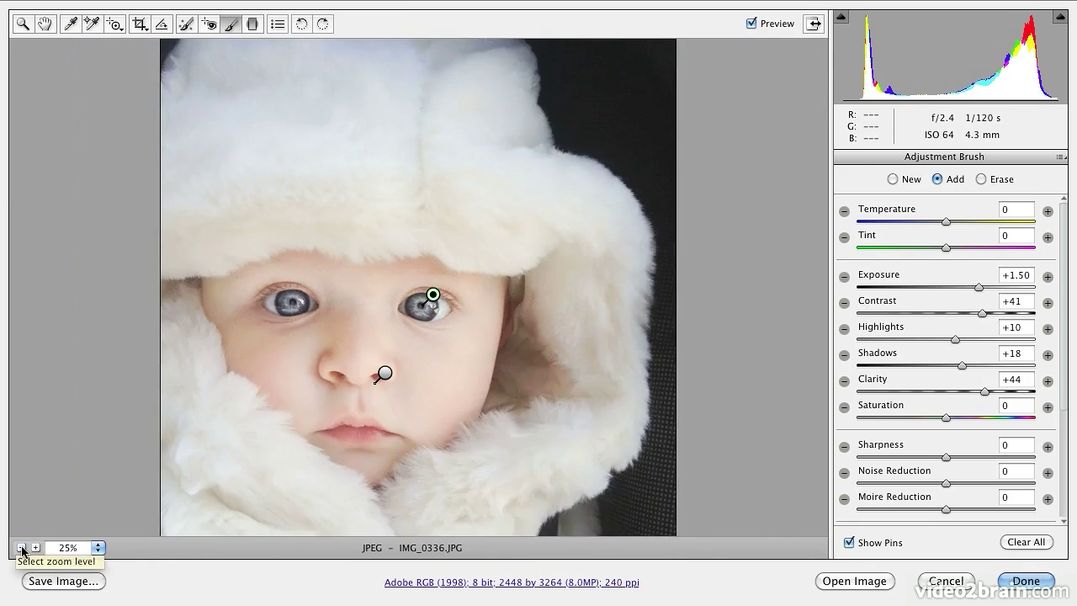
click(22, 548)
click(750, 23)
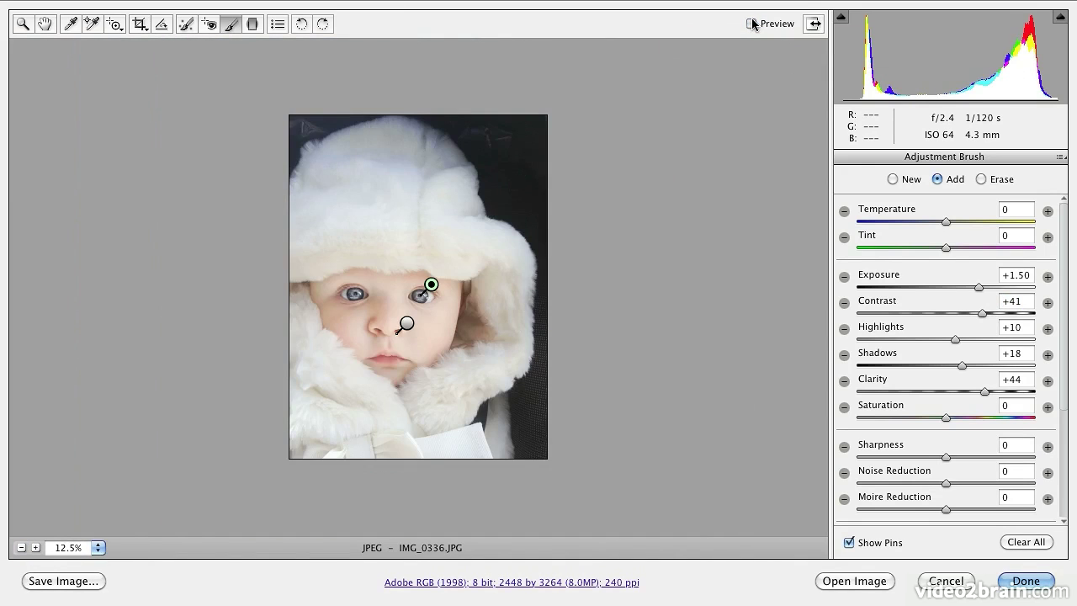
click(751, 24)
key(super+equal)
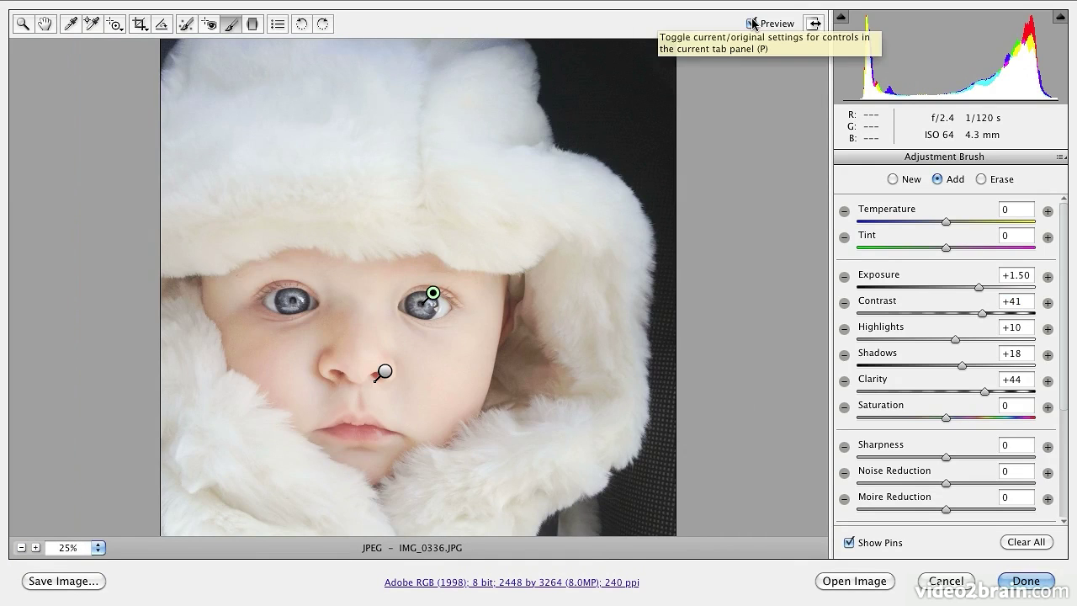
click(752, 23)
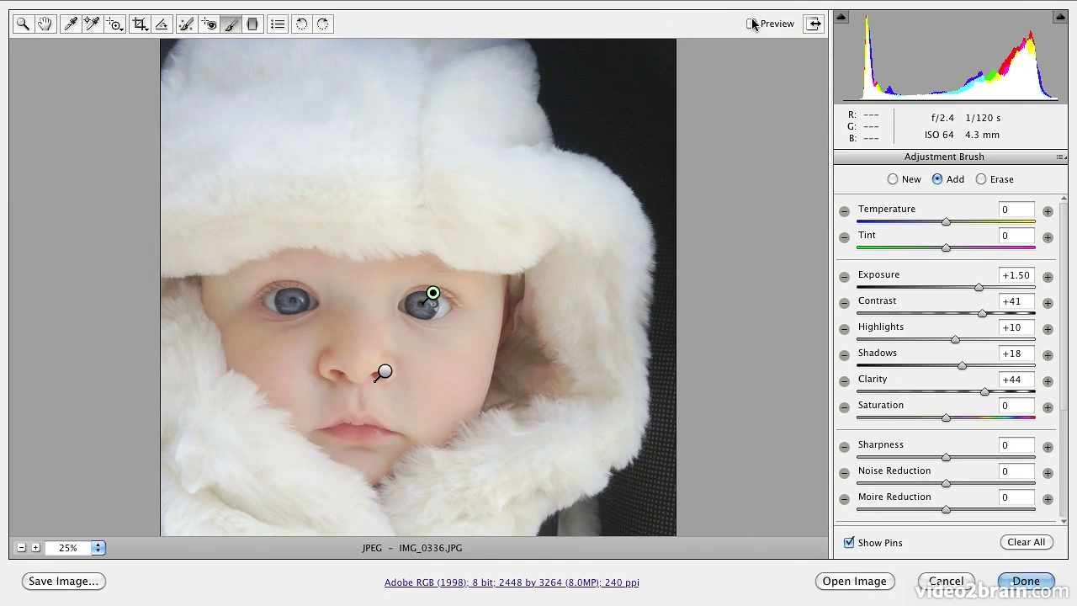
click(751, 24)
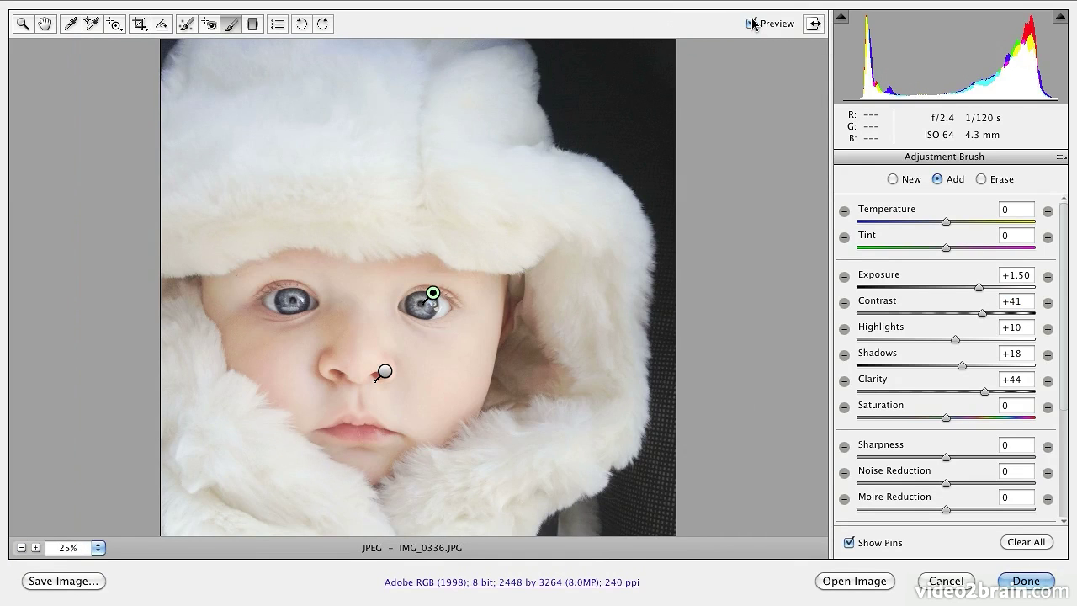
- Leave the Adjustment Brush, set the white balance to Temperature +5 and Tint +8, and compare the image with and without the basic corrections
click(45, 25)
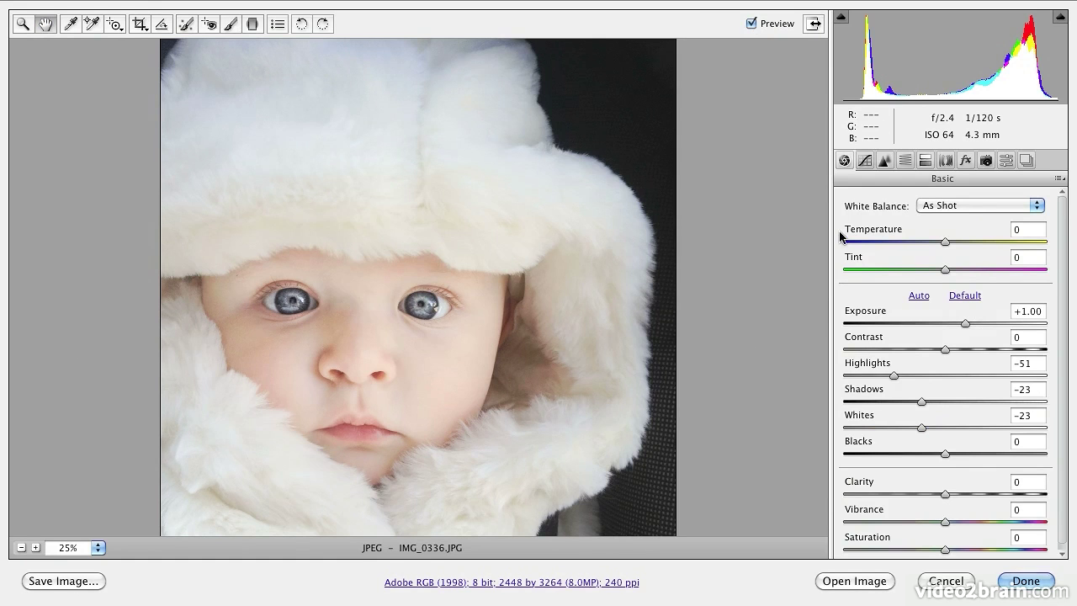
drag(948, 241, 952, 241)
key(Down)
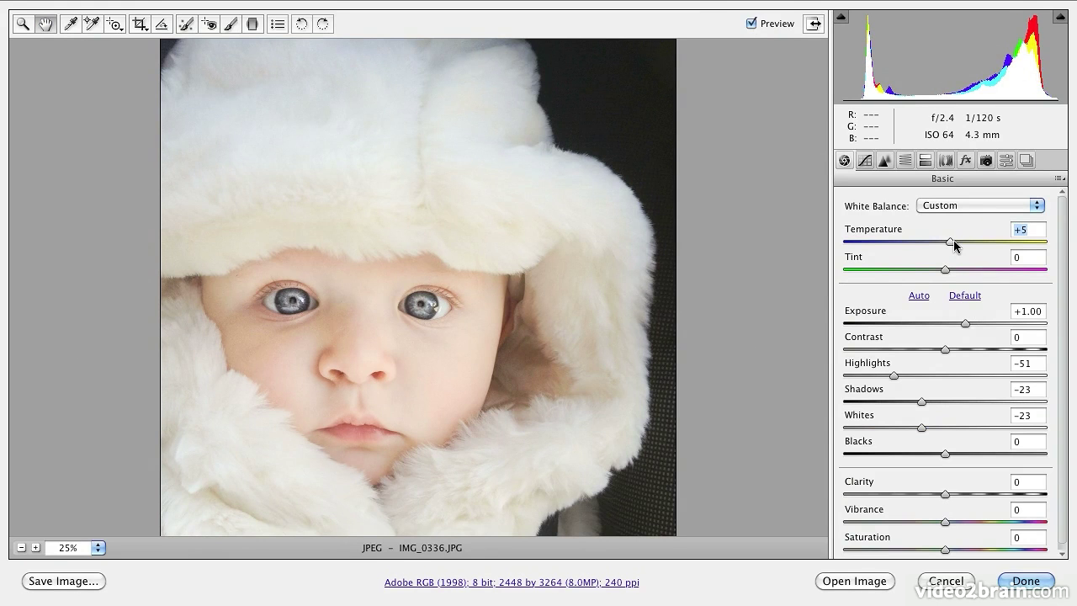
drag(945, 270, 955, 273)
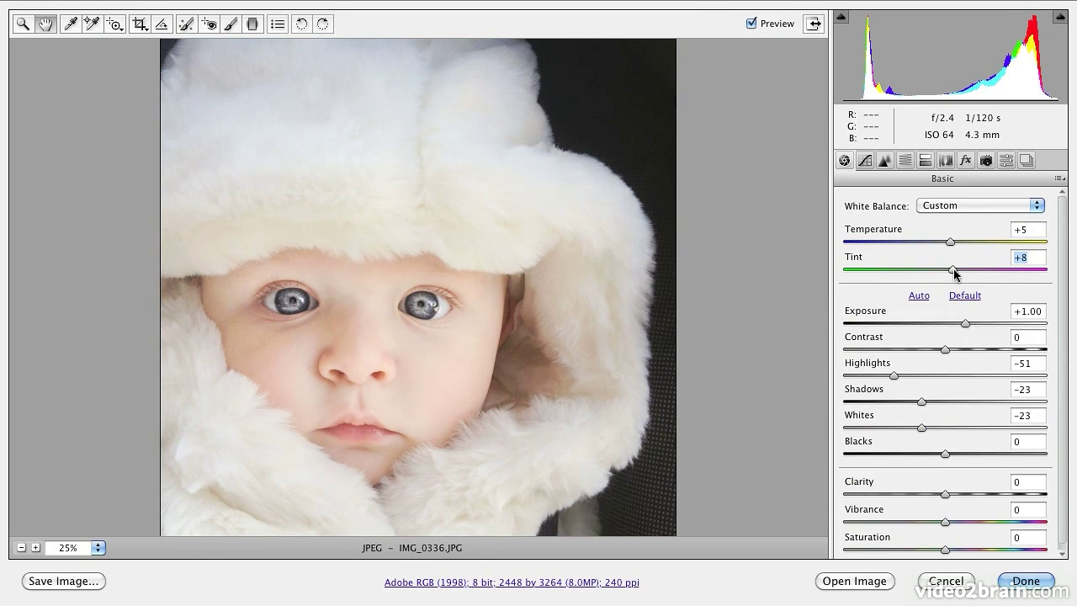
click(760, 23)
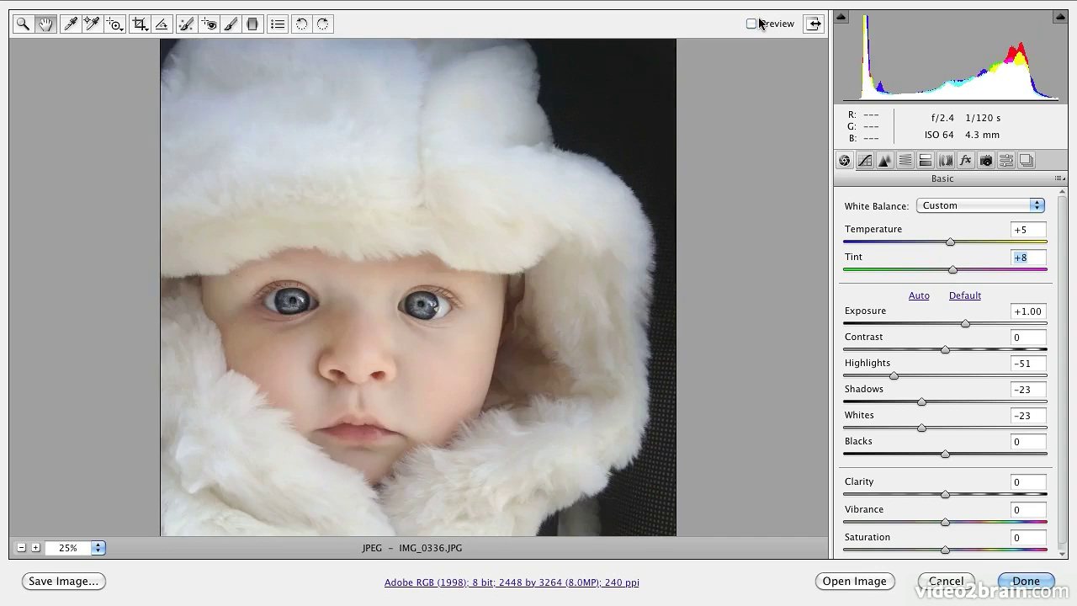
click(760, 24)
click(760, 23)
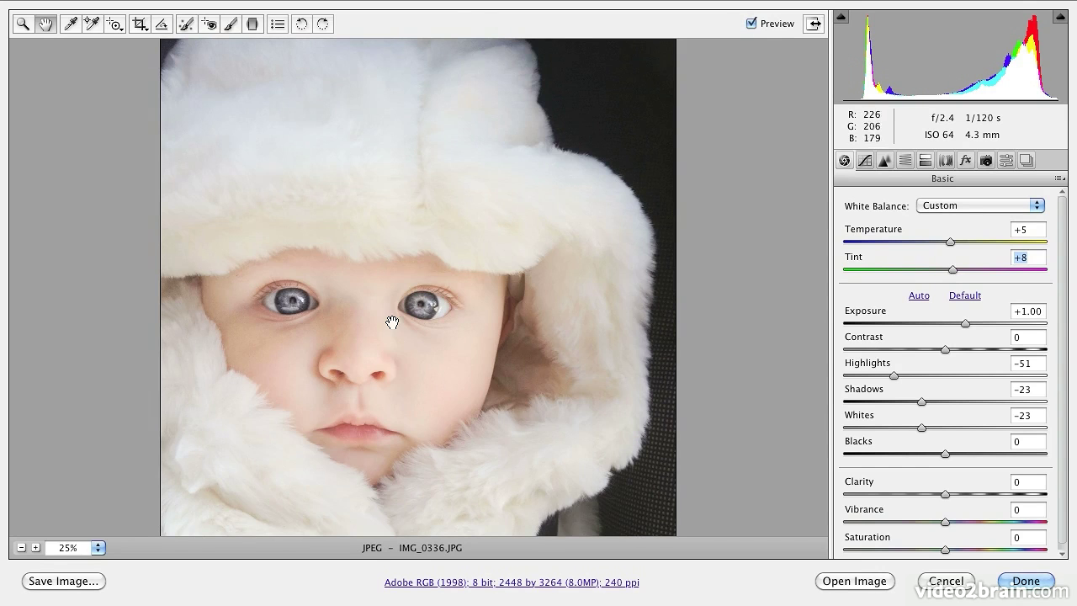
- Reselect the face adjustment, lower its Exposure to +0.25, and apply the Camera Raw edits without opening the image
click(230, 25)
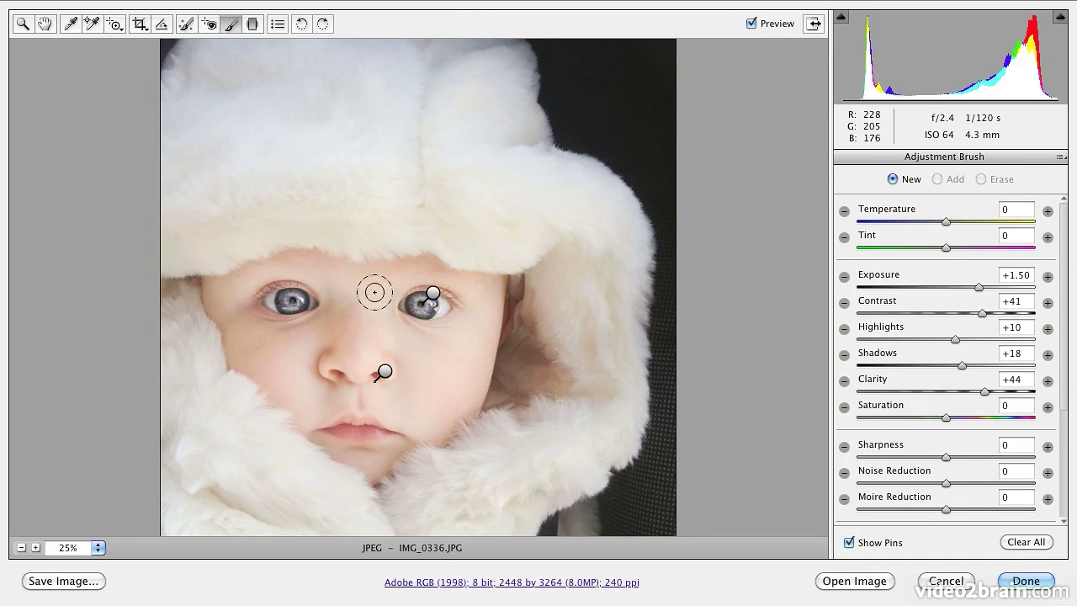
mouse_move(384, 370)
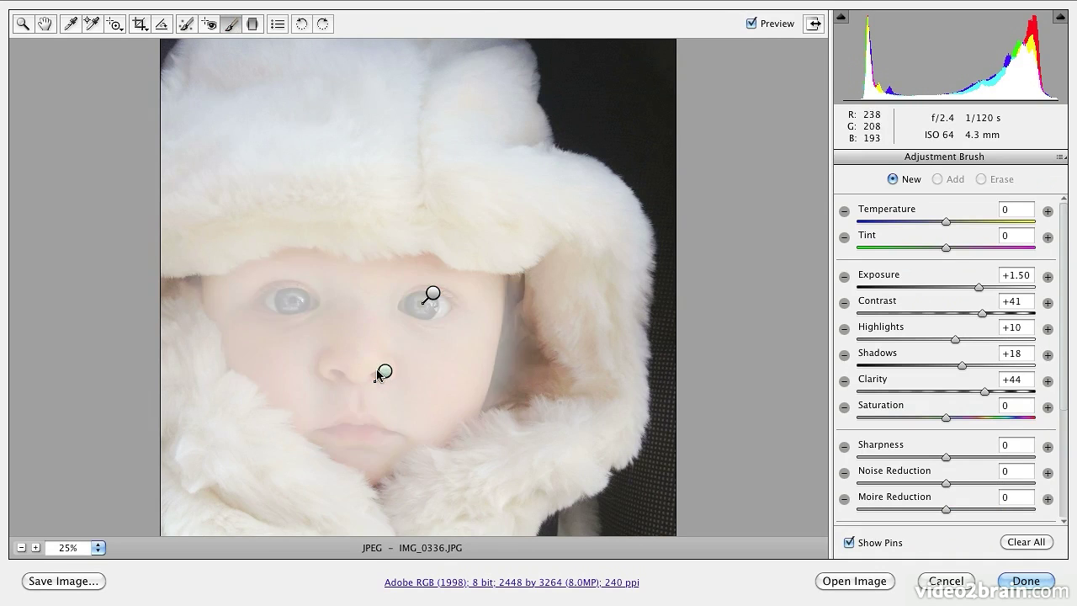
click(384, 373)
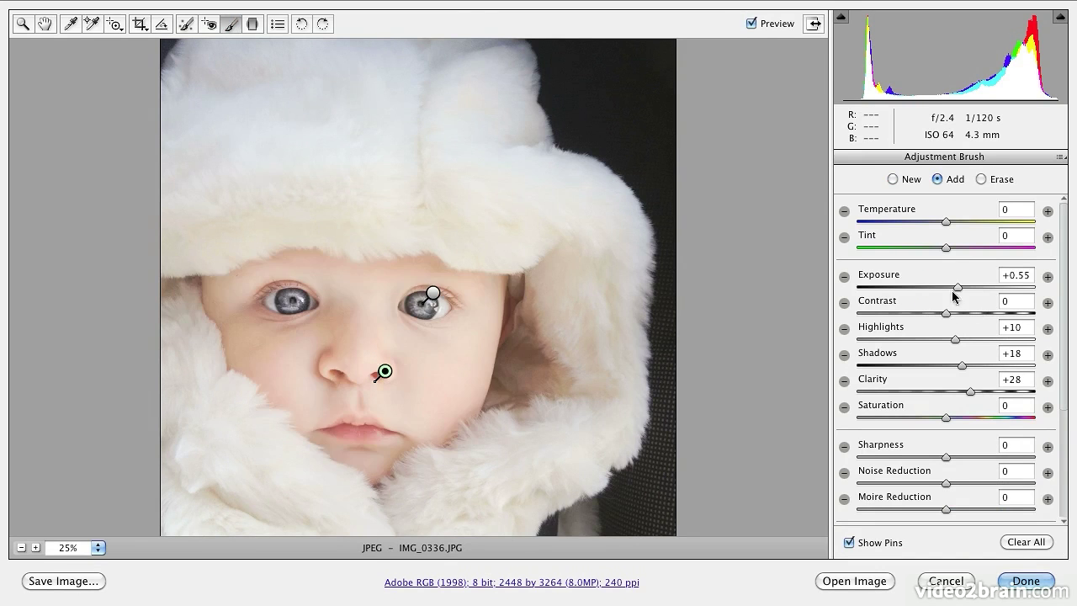
drag(956, 289, 951, 290)
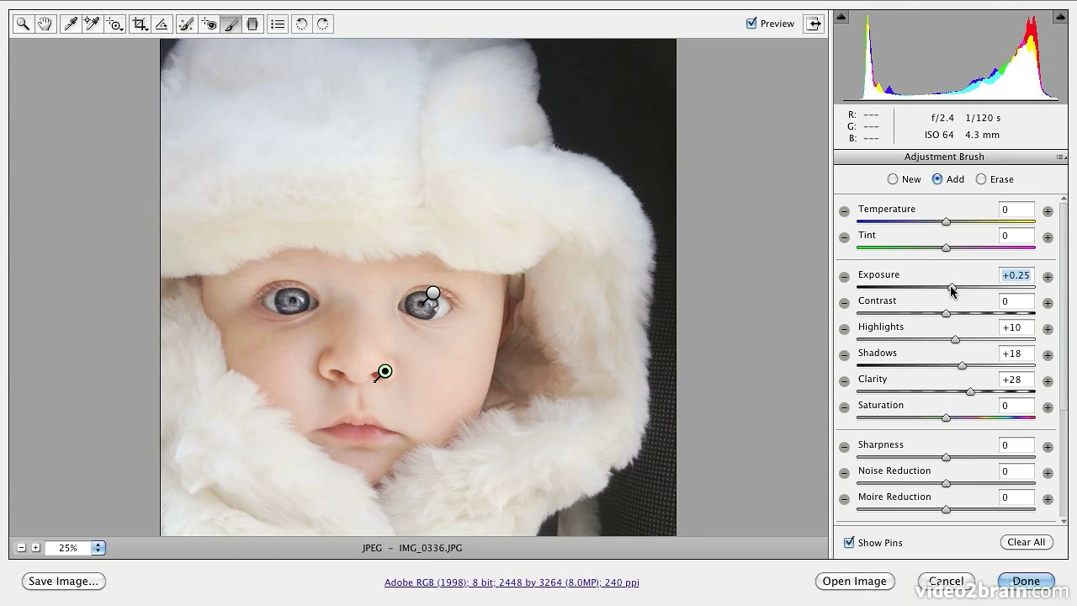
click(1025, 580)
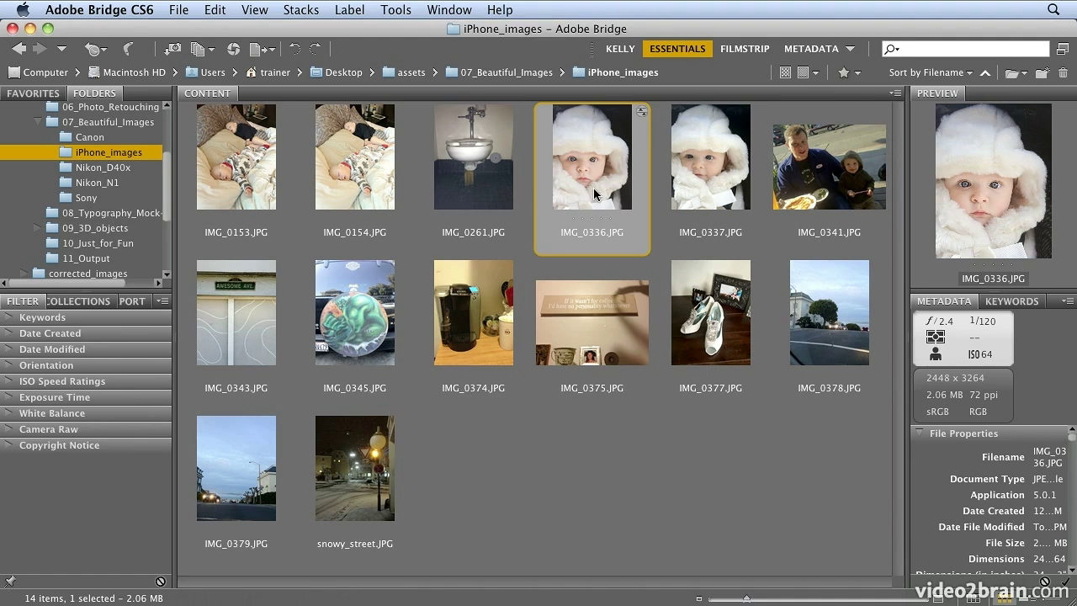
- Switch Bridge to the custom large-preview workspace and rename IMG_0336.JPG as baby_white_coat.jpg
click(603, 51)
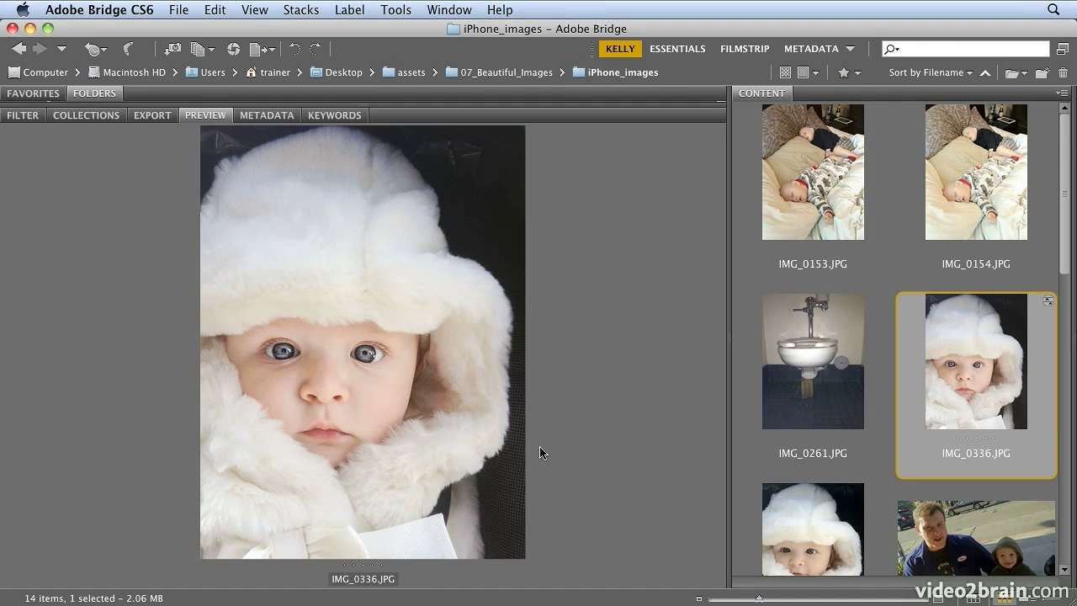
click(986, 453)
text(bab)
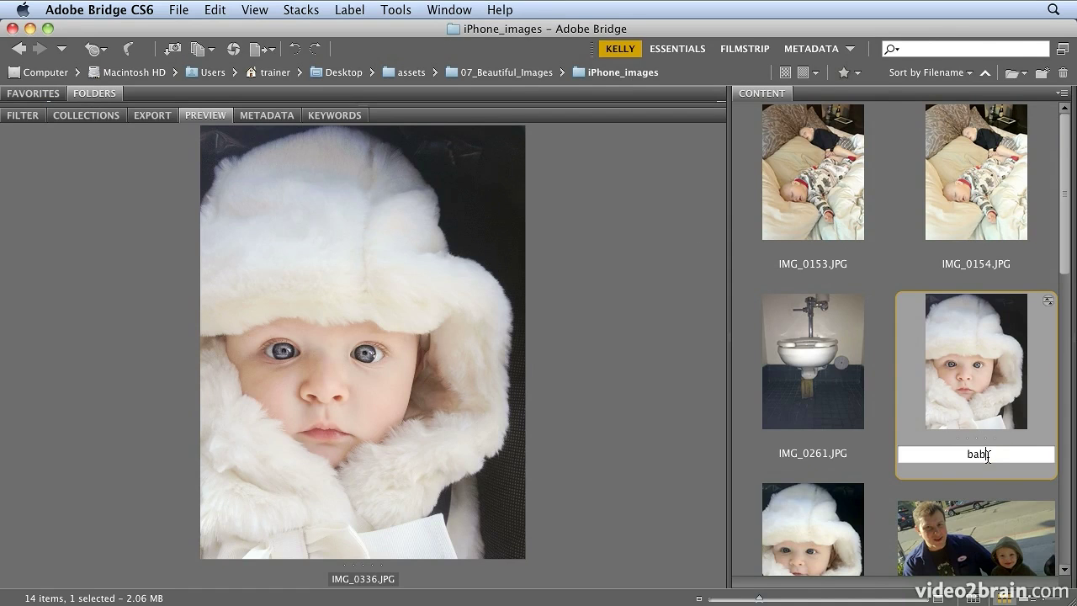
text(y_white_coat.jpg)
key(Return)
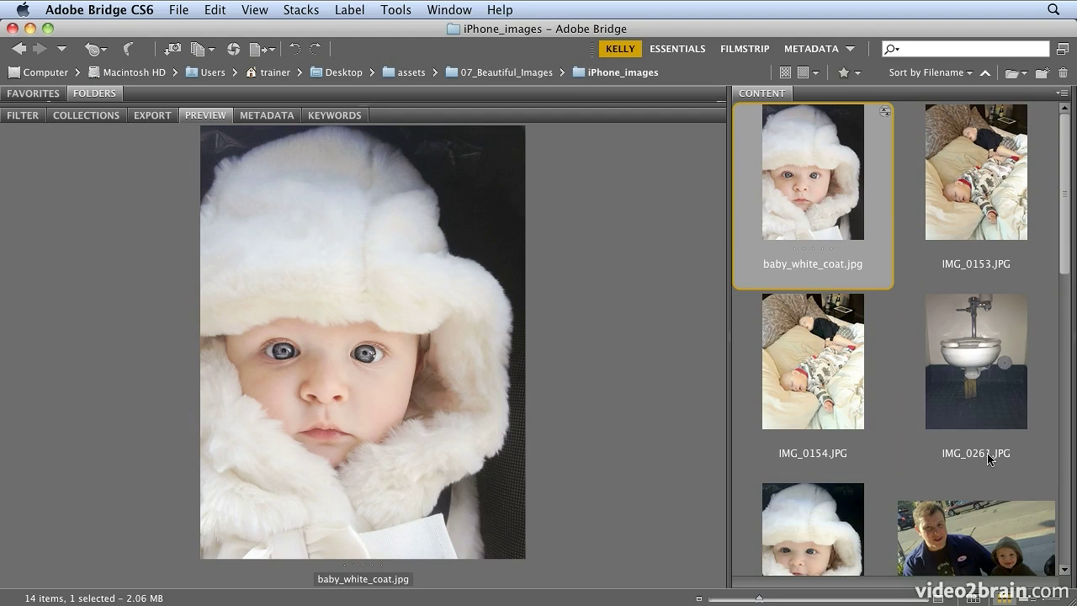
- Open baby_white_coat.jpg through Camera Raw in Photoshop and save it in Photoshop format as baby_white_coat_end.psd
double_click(839, 192)
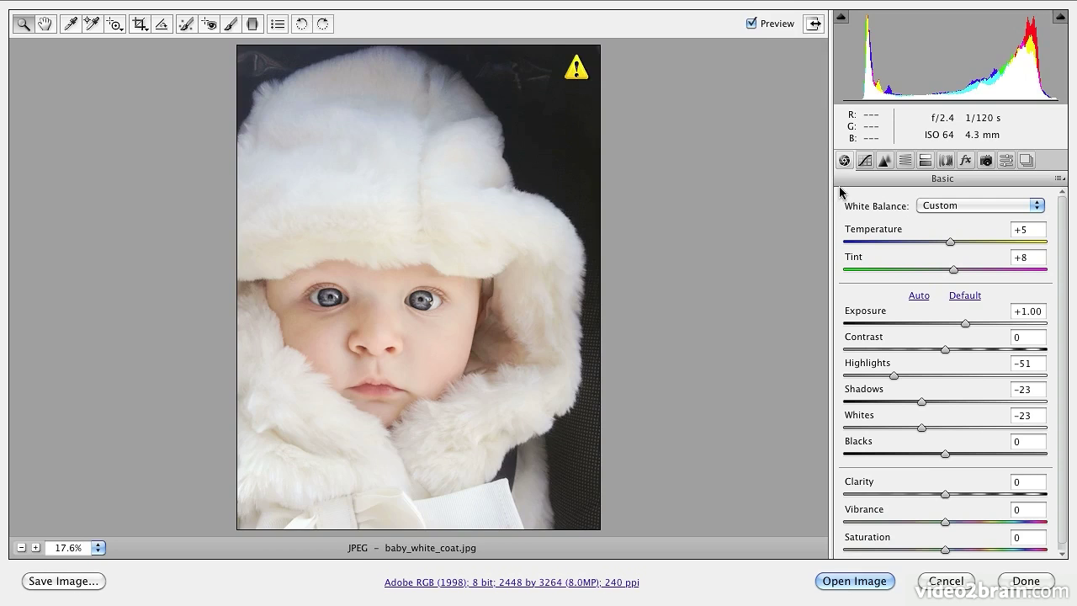
click(851, 581)
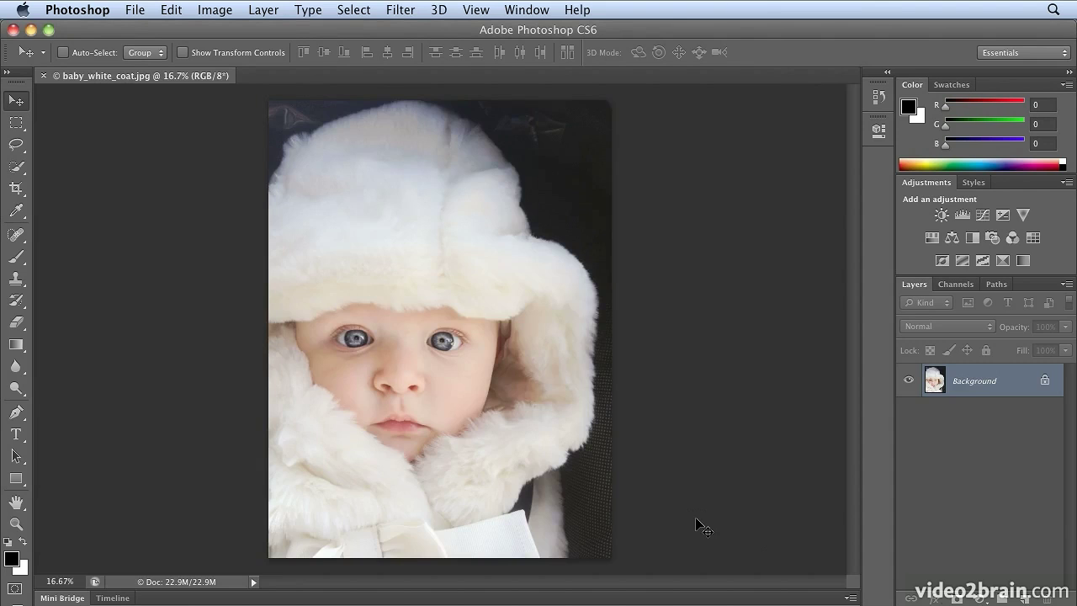
key(super+shift+s)
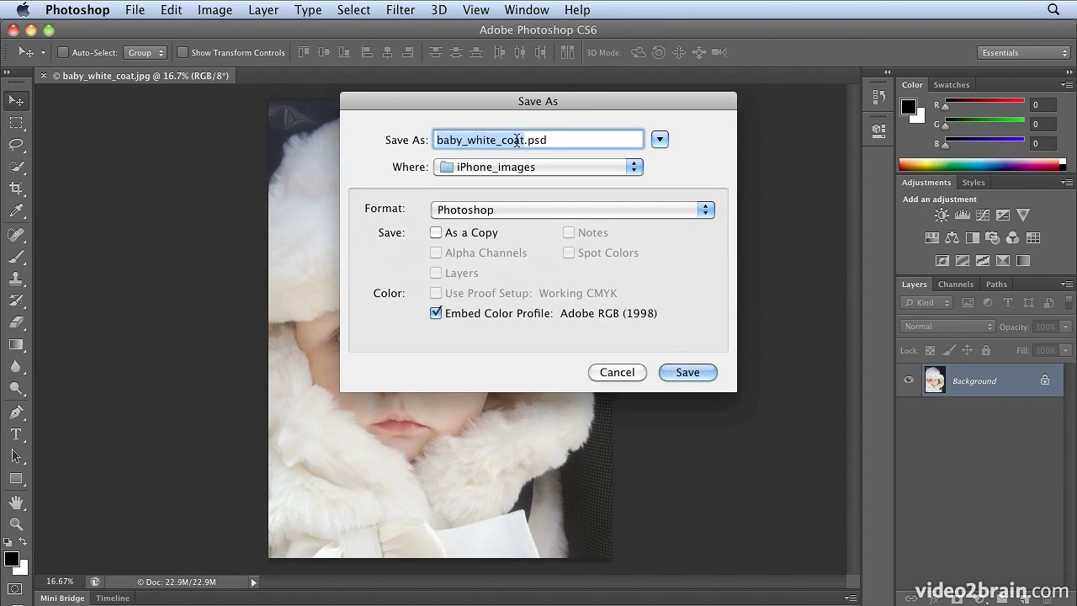
click(525, 139)
text(_end)
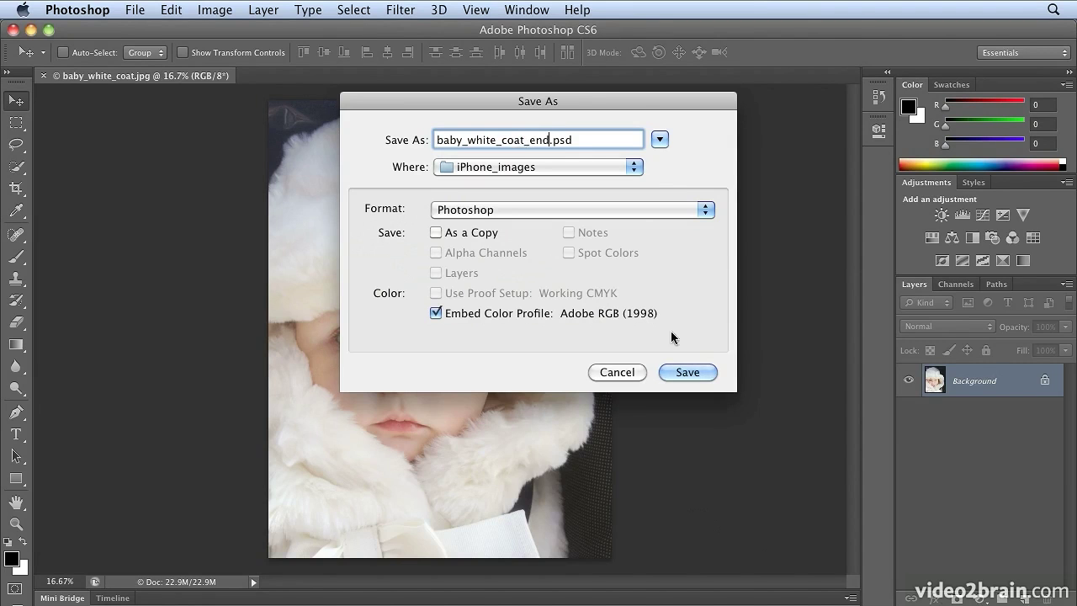
click(688, 372)
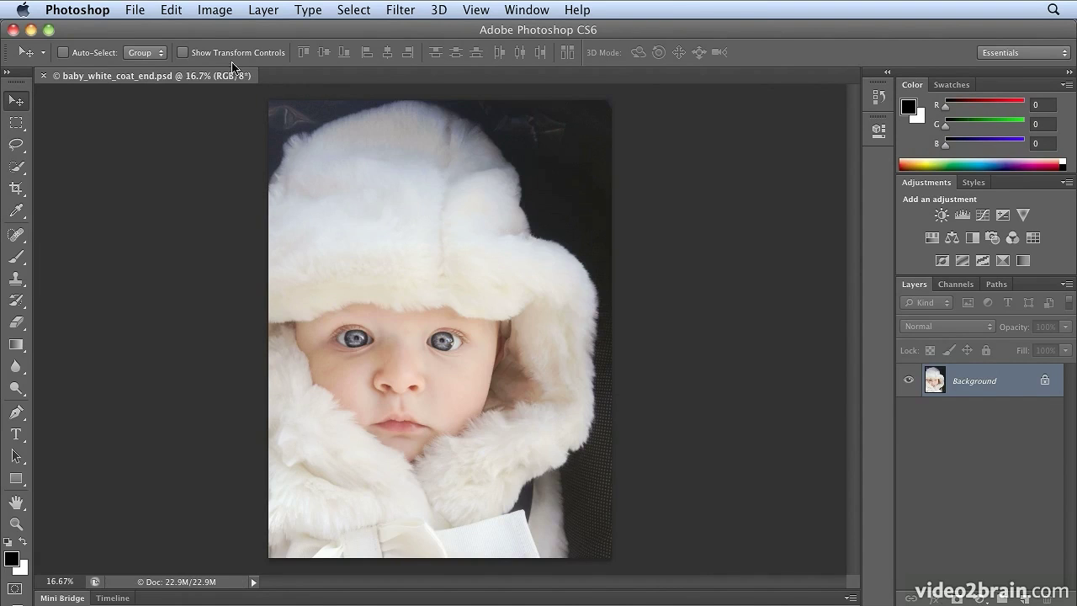
- Close the saved document and, back in Bridge, rename baby_white_coat.jpg as baby_white_coat_begin.jpg
click(42, 76)
key(super+Tab)
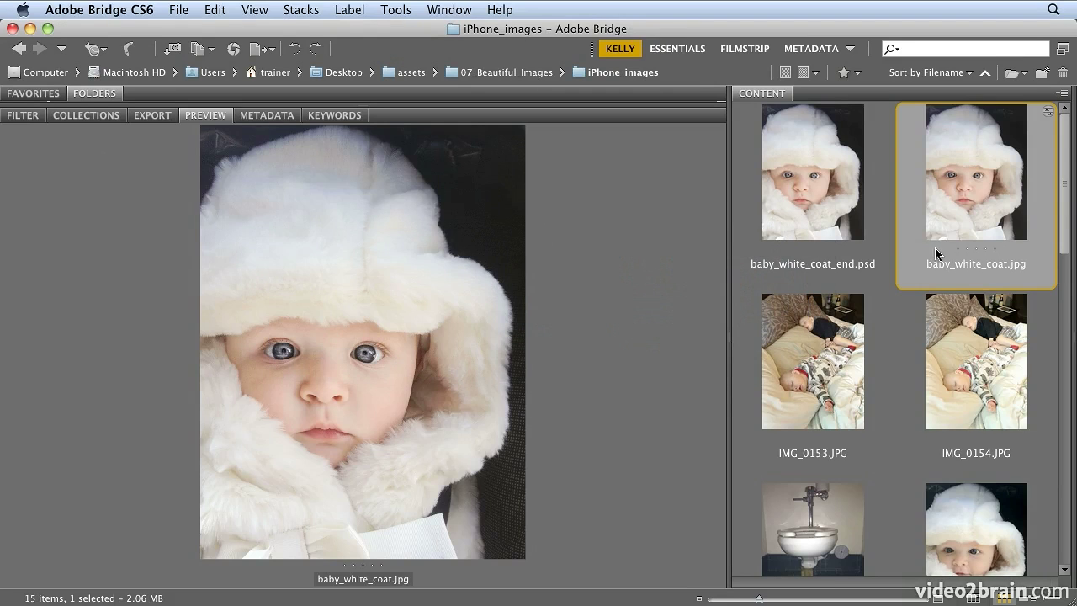
click(1007, 265)
text(_begin)
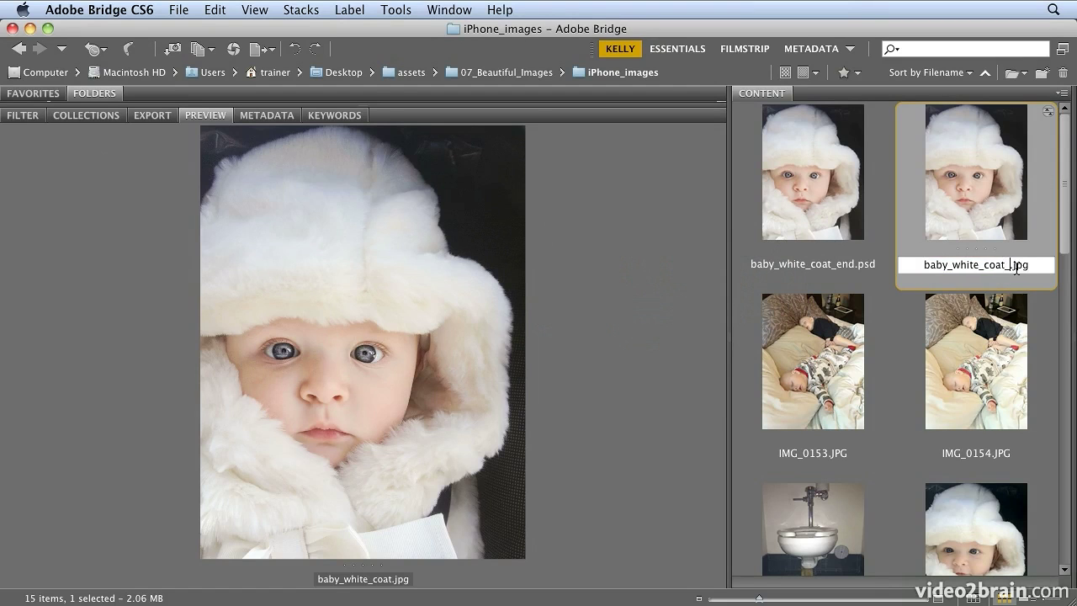
key(Return)
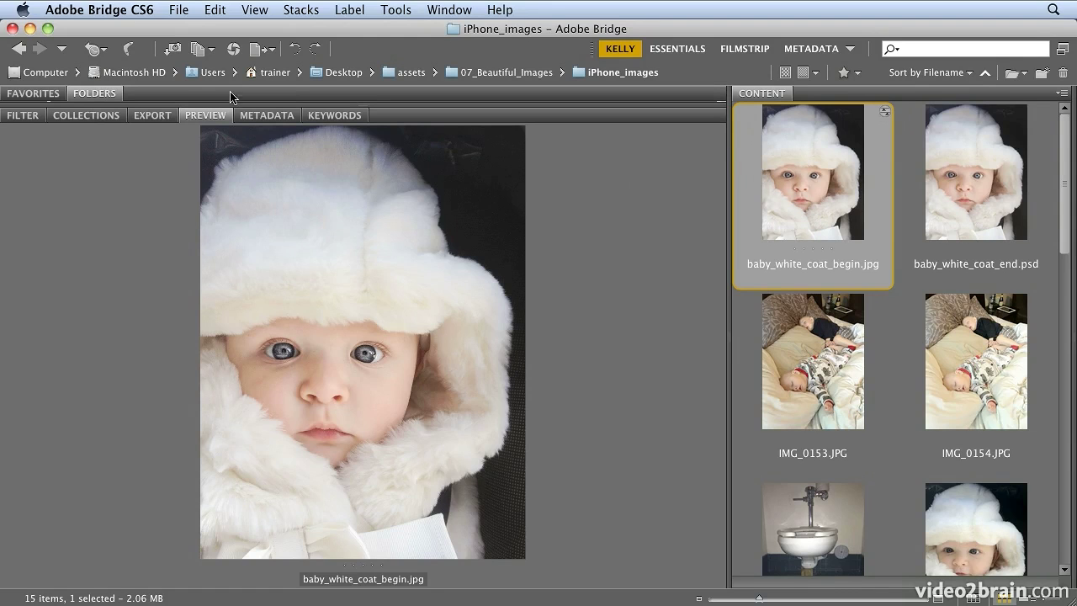
- Clear the Camera Raw develop settings from baby_white_coat_begin.jpg and preview baby_white_coat_end.psd for comparison
click(205, 9)
mouse_move(211, 216)
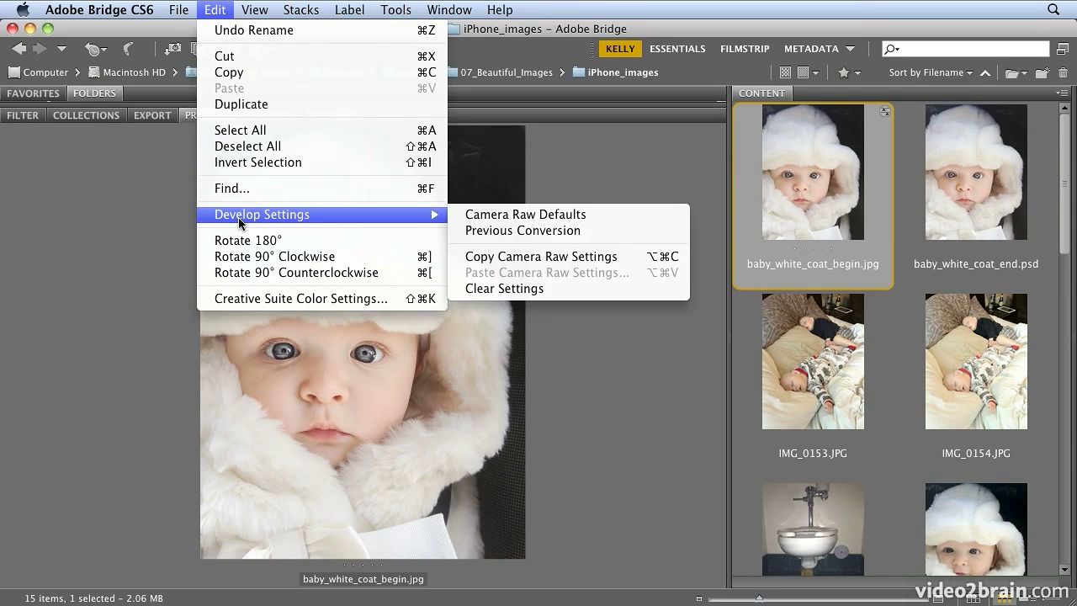
click(567, 288)
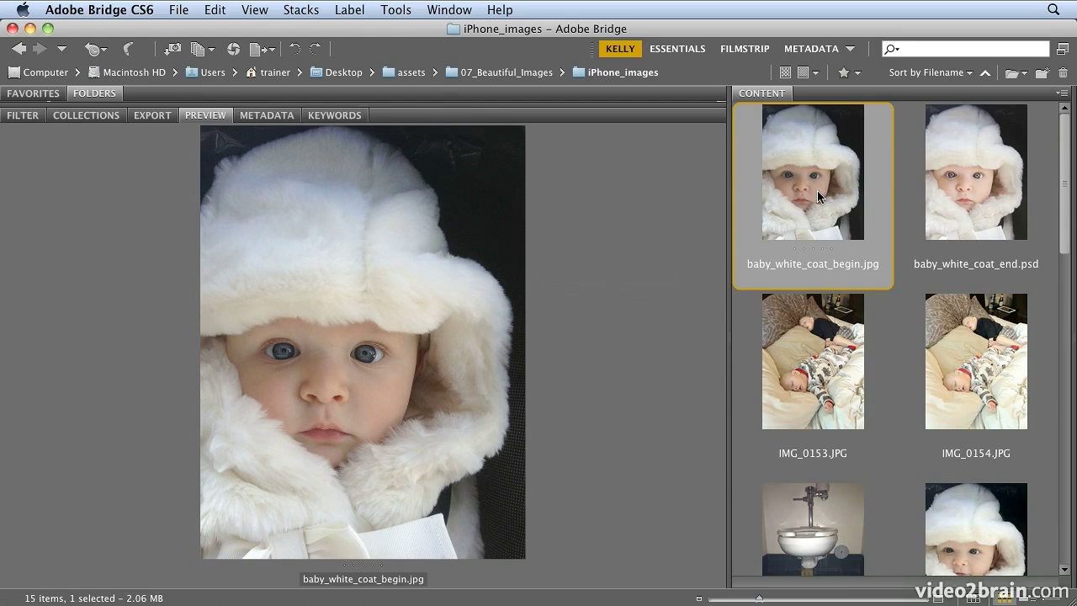
click(970, 196)
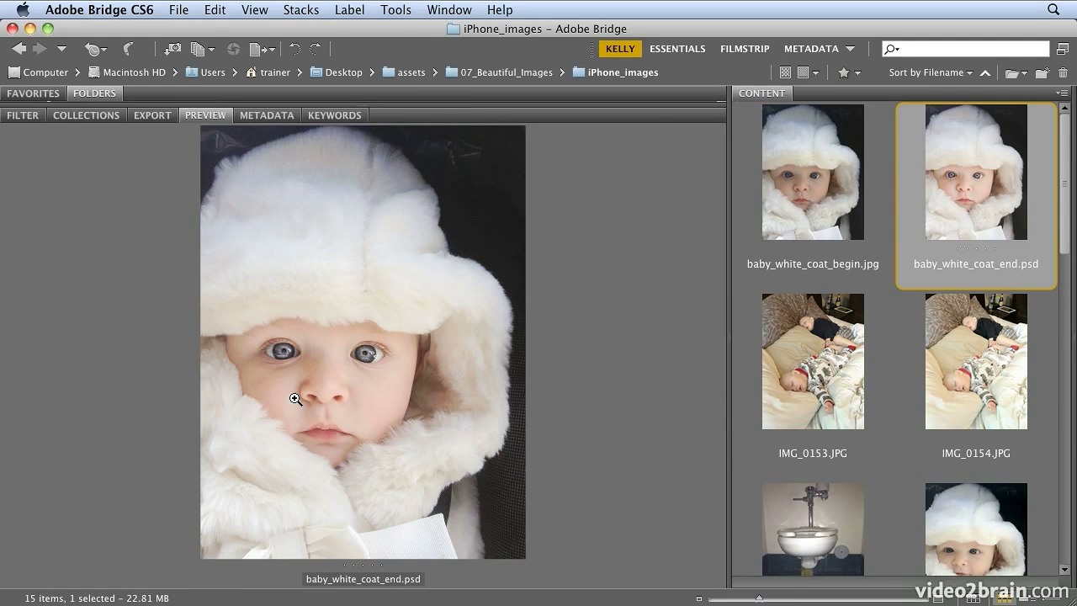